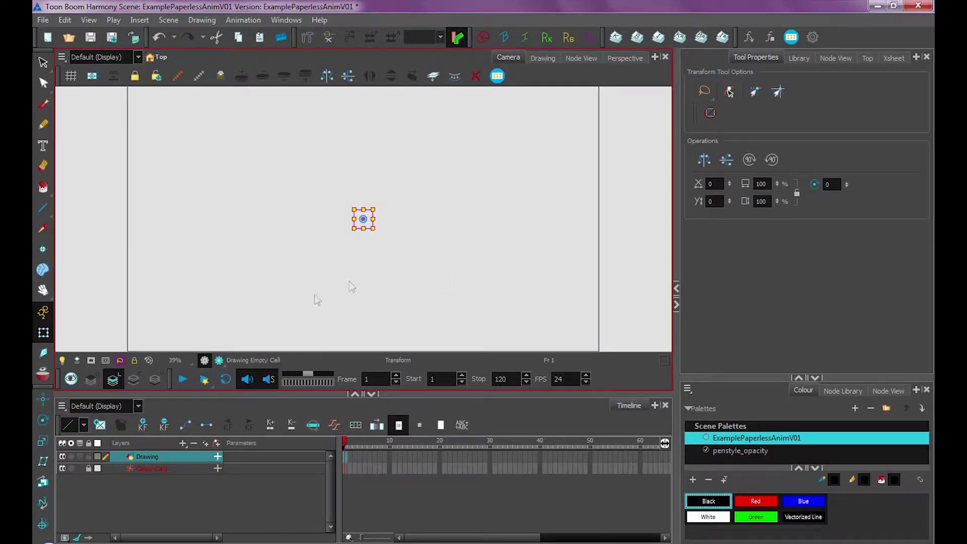
- Rename the Drawing layer to THUMBS, zoom out the Camera view, and switch to the Brush
double_click(150, 456)
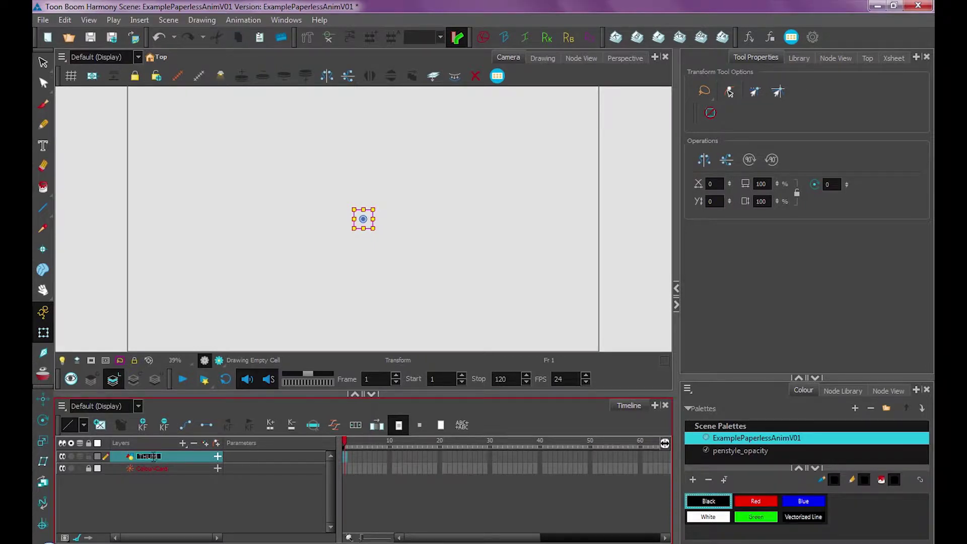
type("THUMBS")
key("Return")
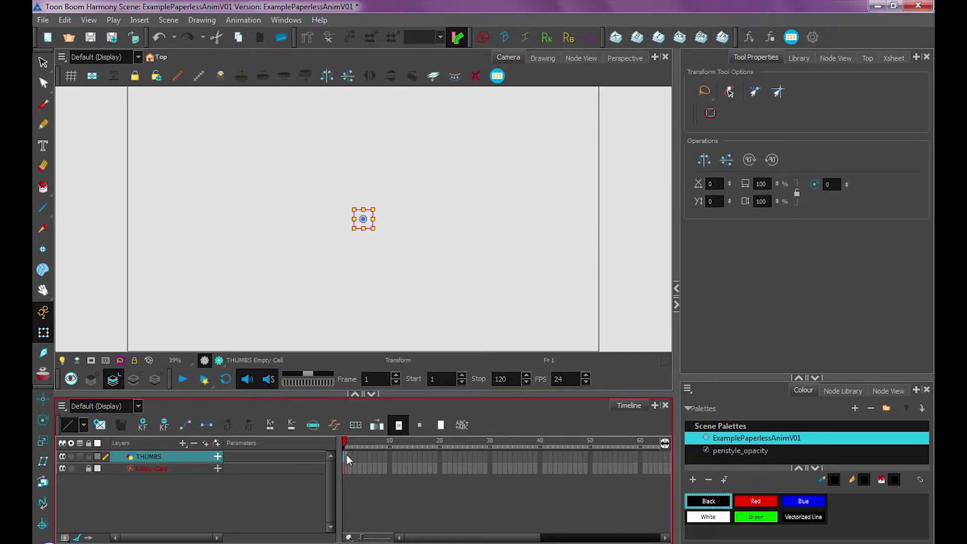
scroll(417, 233, "down", 5)
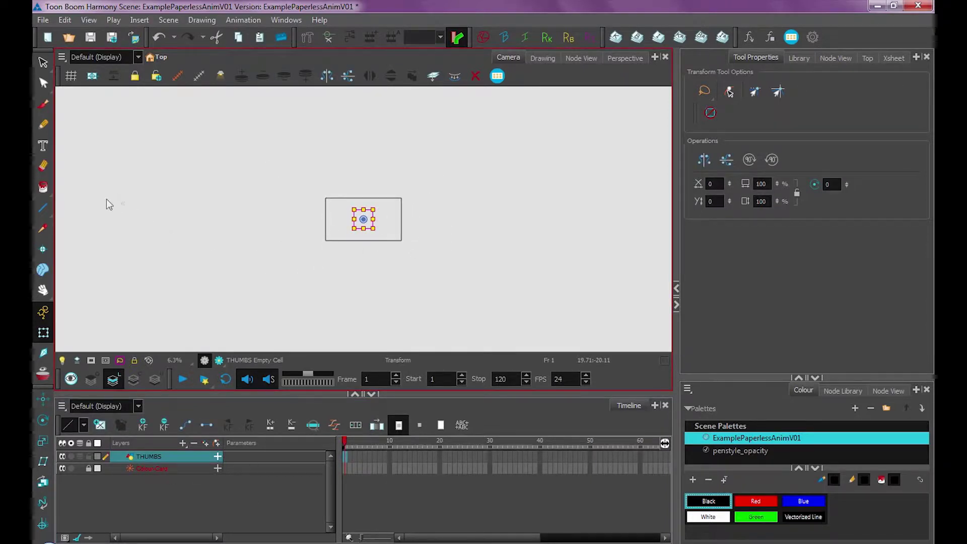
key("alt+b")
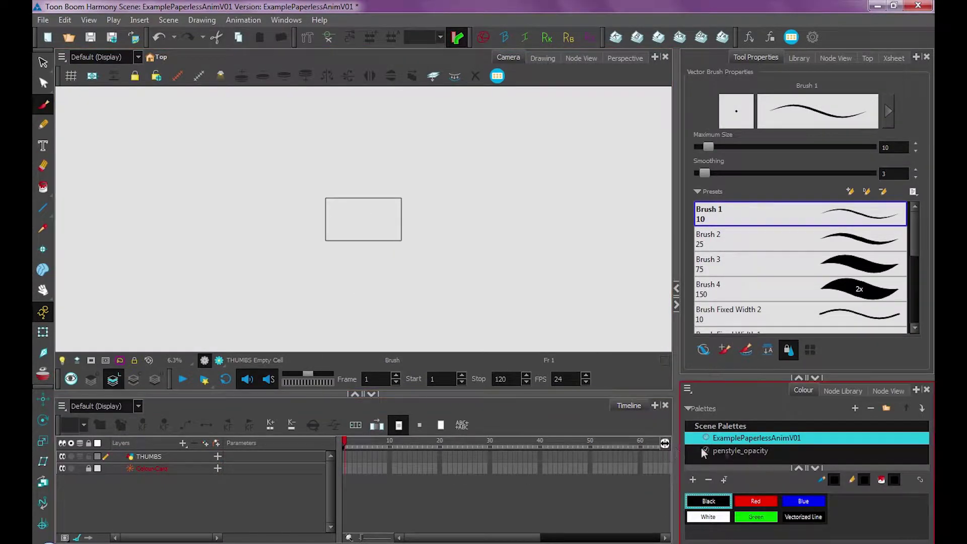
- Add a new mid-grey swatch to the palette and name it Sketch
left_click(693, 479)
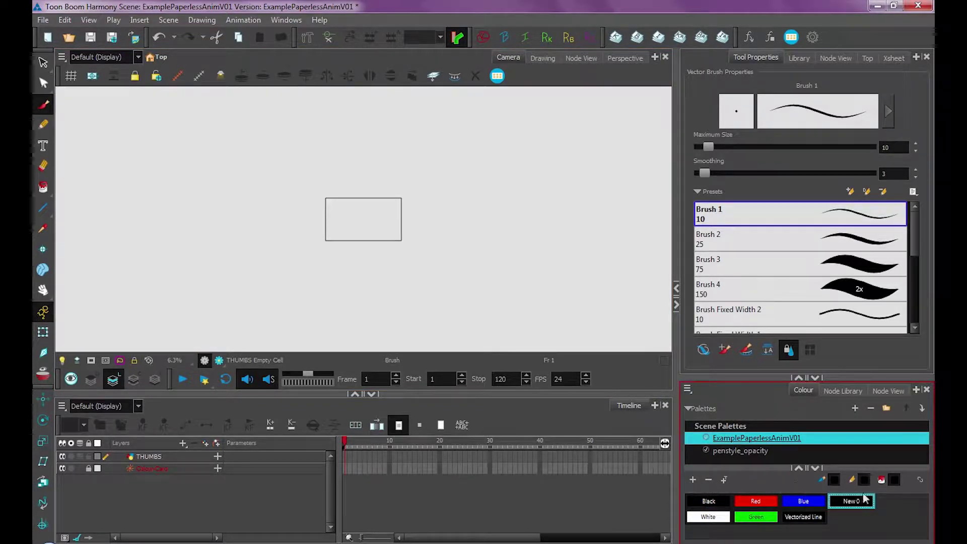
double_click(847, 502)
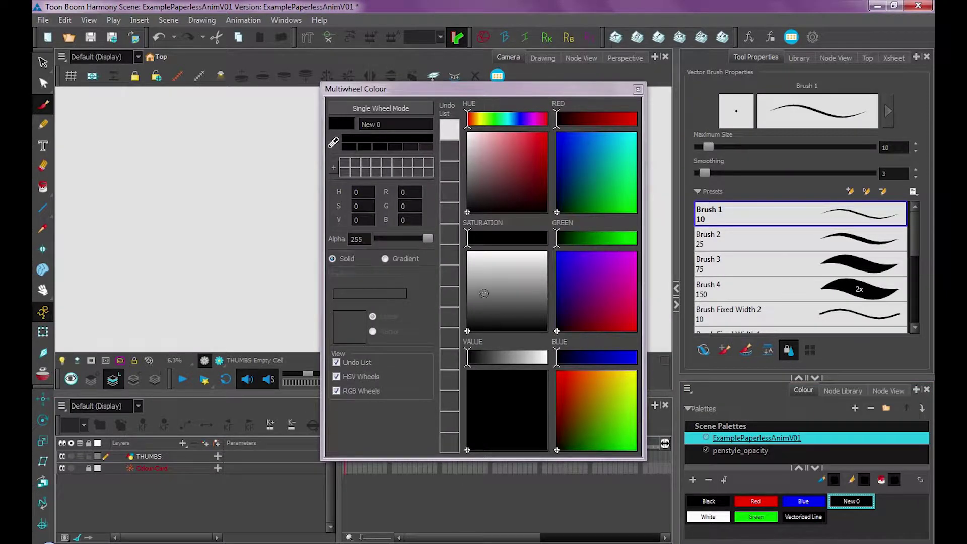
left_click_drag(483, 293, 467, 304)
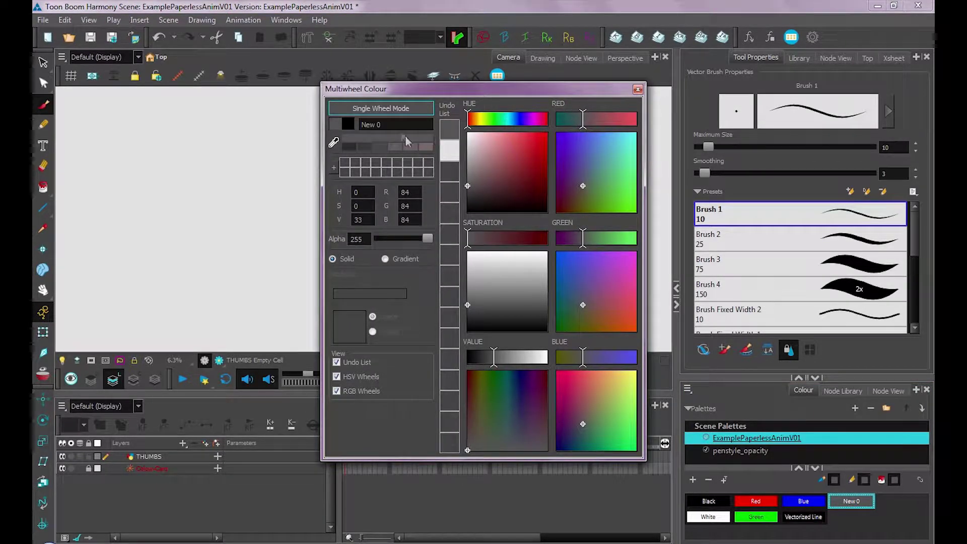
triple_click(396, 125)
type("Sketch")
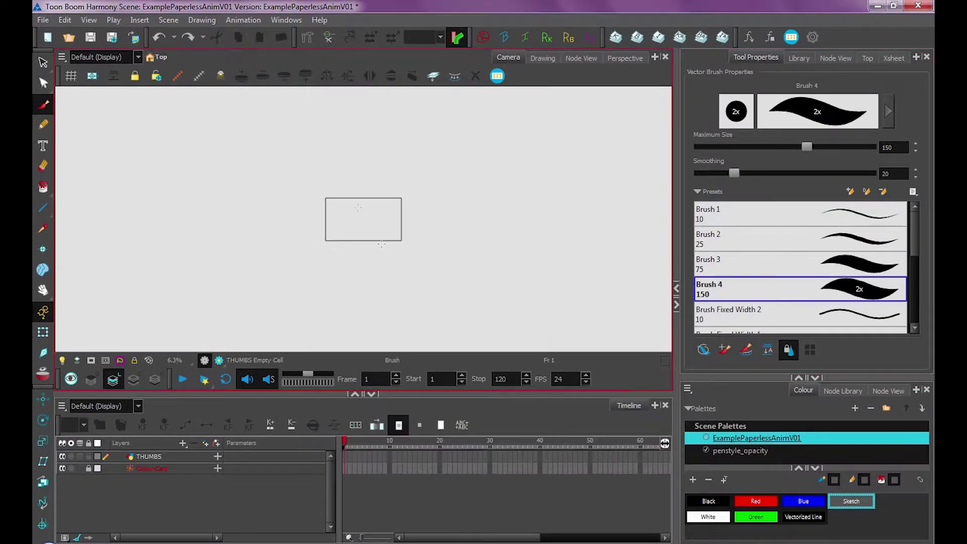
- Sketch the character's head, shoulders, arms and two eyes on frame 1
mouse_move(372, 207)
left_mouse_down()
mouse_move(352, 199)
mouse_move(371, 203)
mouse_move(362, 235)
left_mouse_up()
left_click_drag(360, 234, 358, 242)
left_click_drag(367, 233, 371, 241)
left_click_drag(368, 238, 355, 218)
left_click_drag(361, 212, 360, 218)
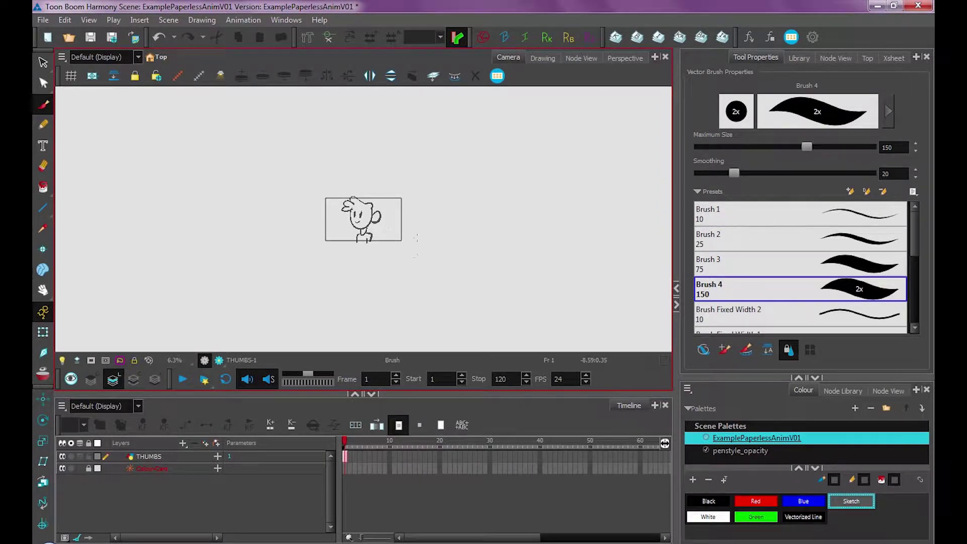
- Draw the character's second rough pose on frame 2, using frame 1 for reference
left_click(351, 457)
key("comma")
key("period")
left_click_drag(356, 217, 357, 223)
mouse_move(358, 223)
left_mouse_down()
mouse_move(377, 218)
mouse_move(367, 214)
left_mouse_up()
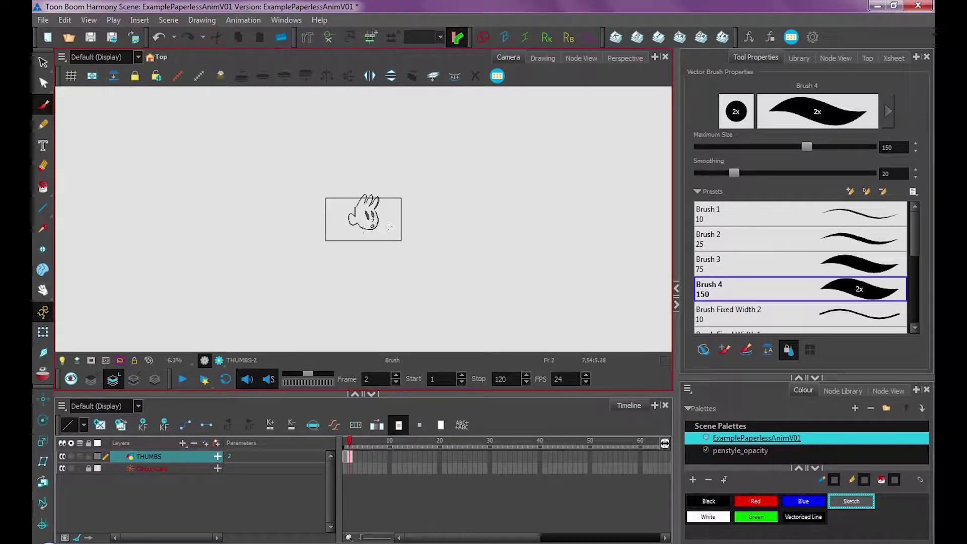
left_click_drag(370, 230, 359, 239)
- Flip repeatedly between frames 1 and 2 to check the motion
key("comma")
key("period")
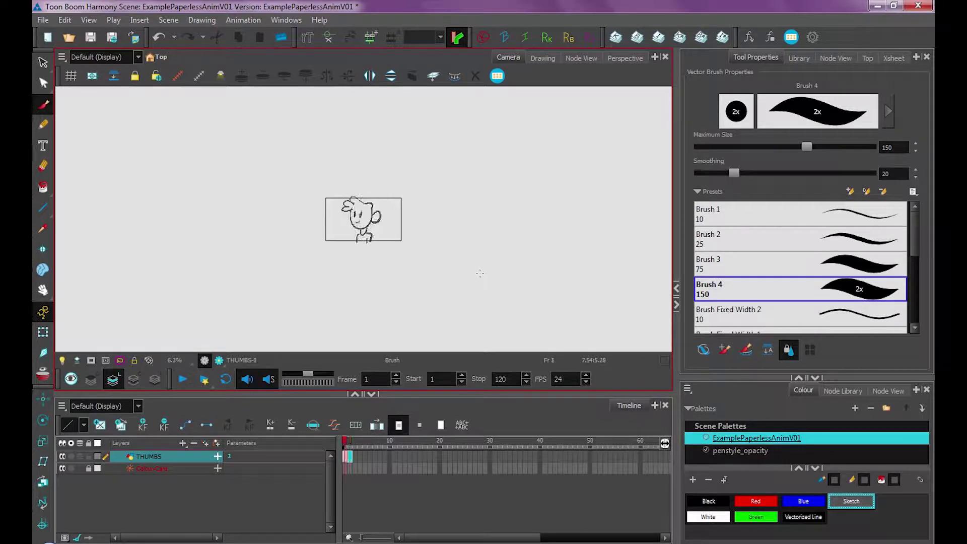
key("comma")
key("period")
key("comma")
key("period")
key("comma")
key("period")
key("comma")
key("period")
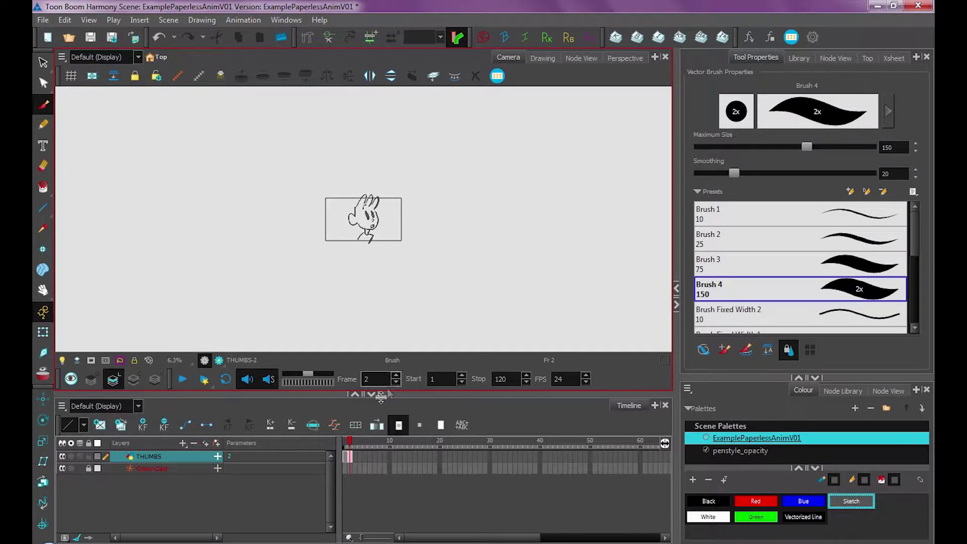
left_click(351, 456)
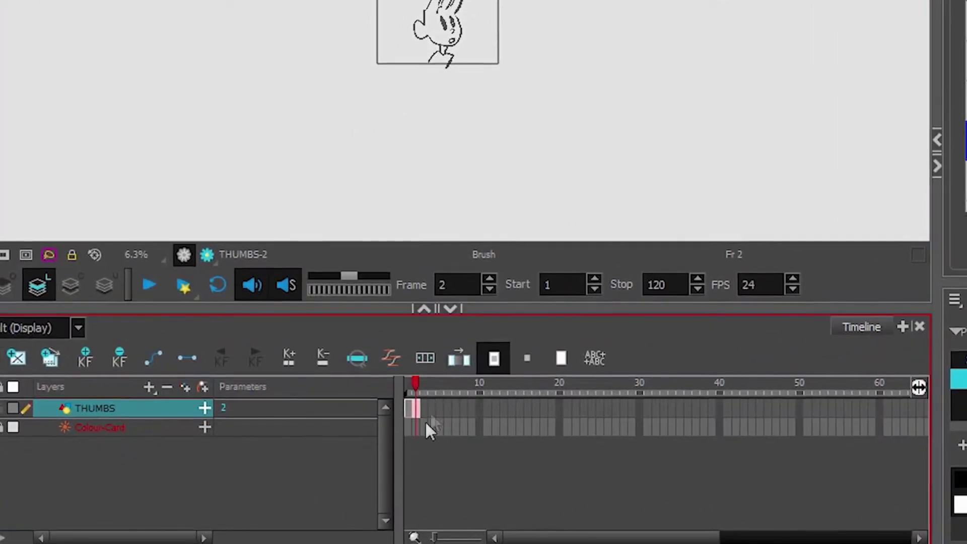
- Try moving the frame 2 drawing to frame 3 and review the timing
key("comma")
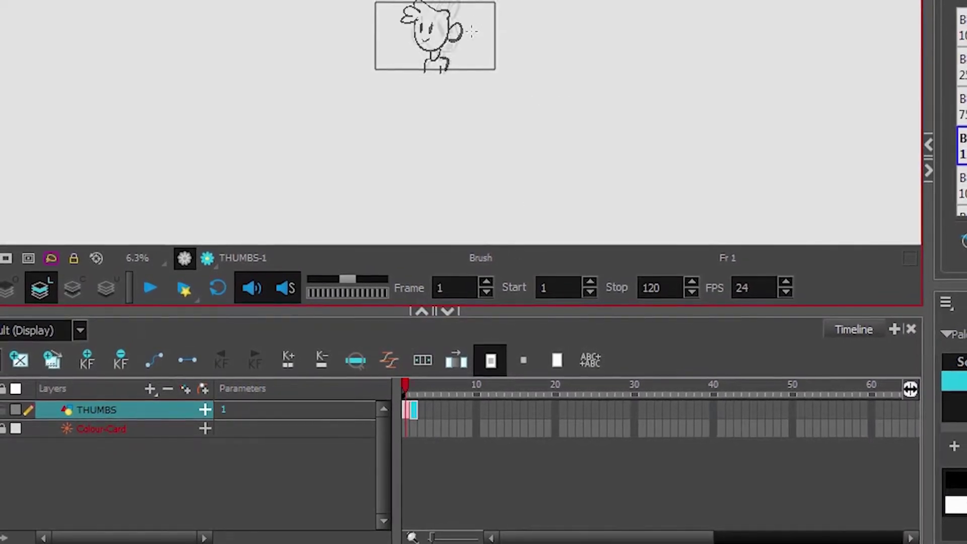
left_click(414, 411)
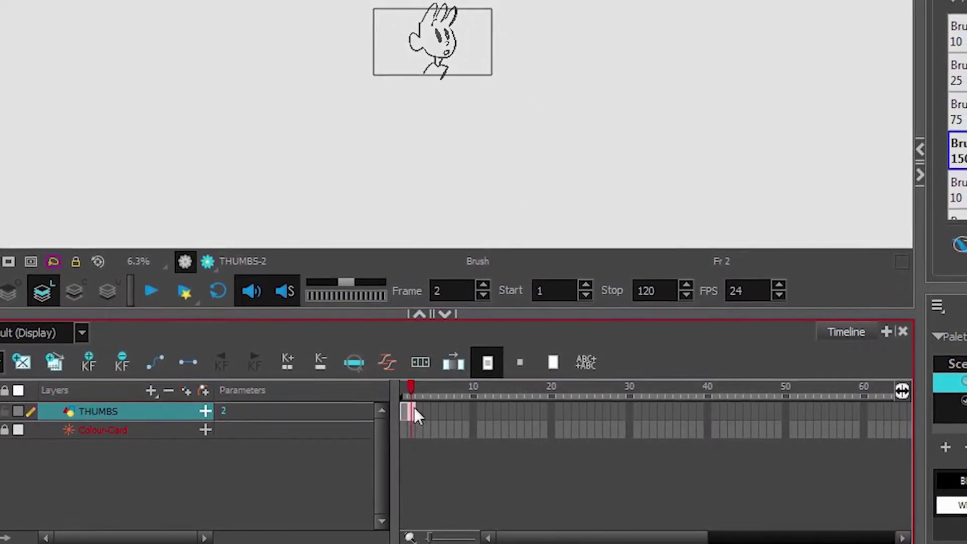
left_click_drag(412, 412, 422, 411)
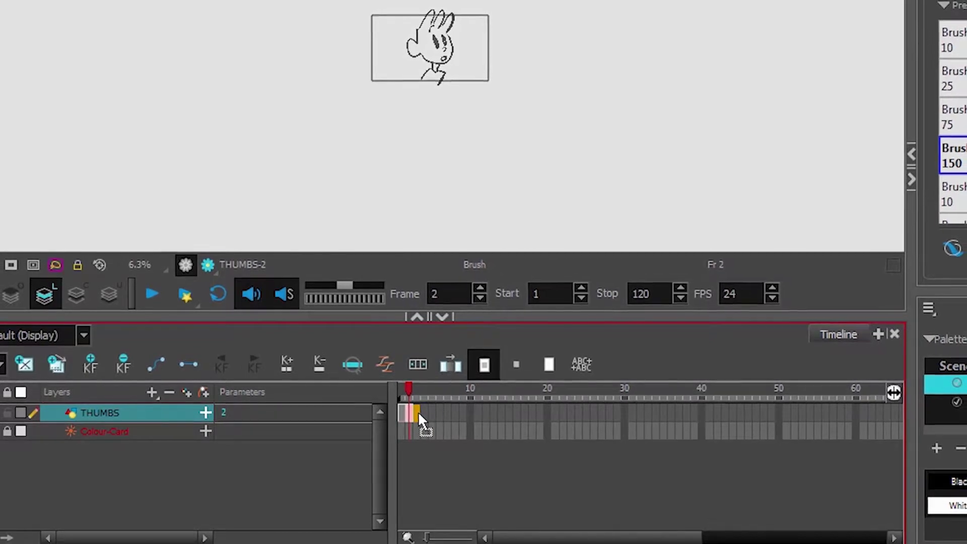
key("comma")
key("period")
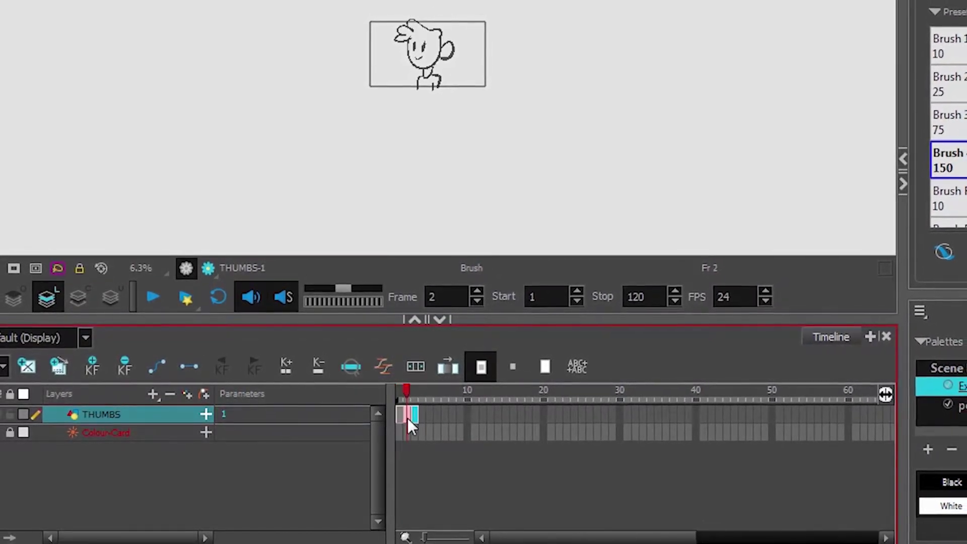
key("period")
key("comma")
key("comma")
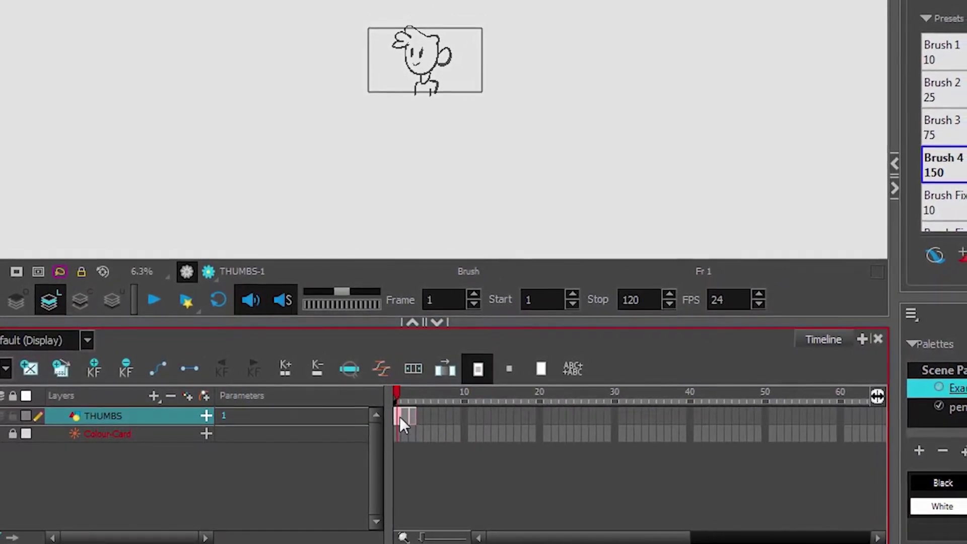
- Delete the frame 2 drawing and redraw the pose with the character's eyes closed
left_click(403, 418)
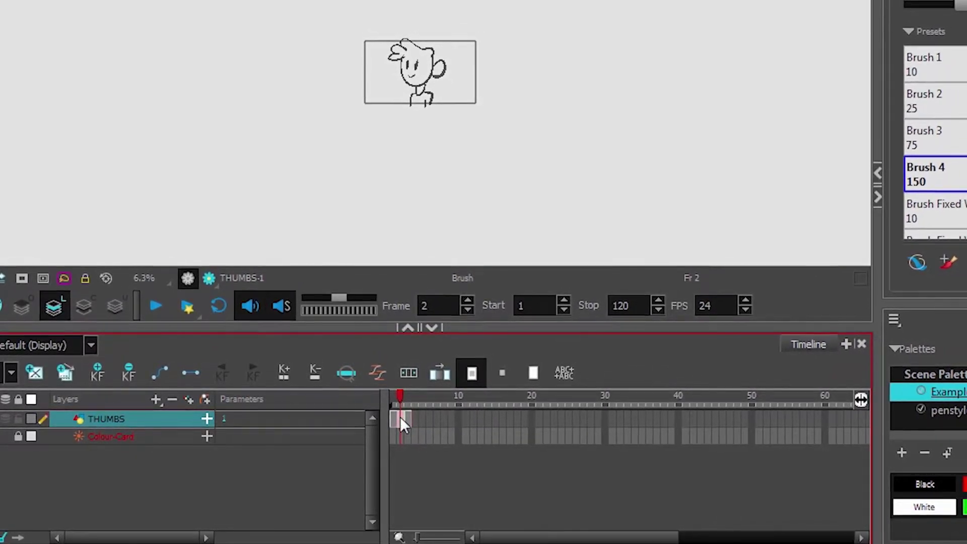
key("Delete")
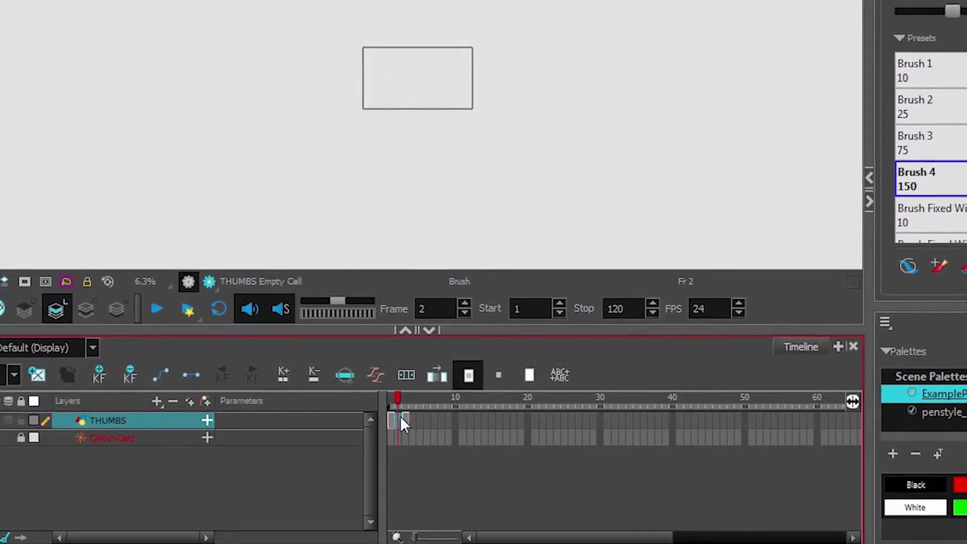
left_click(389, 422)
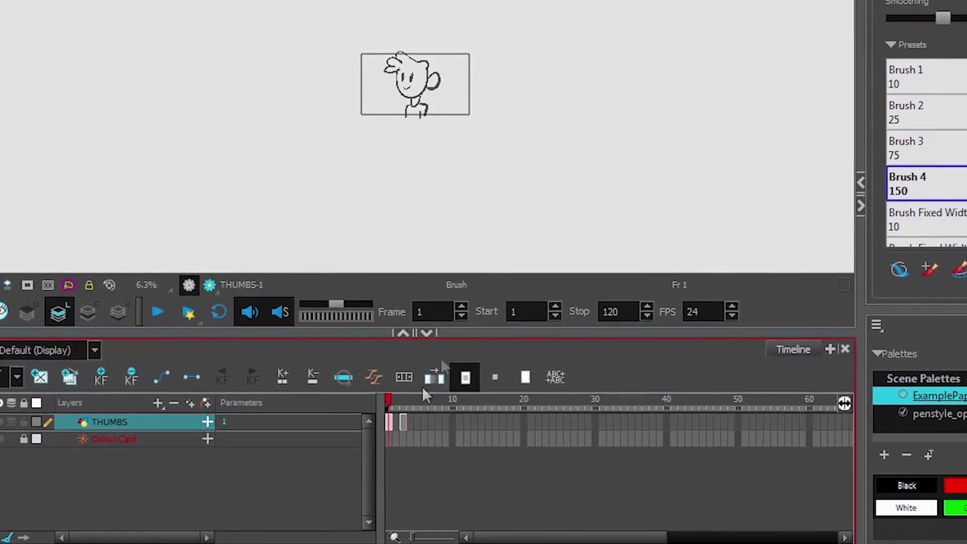
key("period")
key("comma")
key("period")
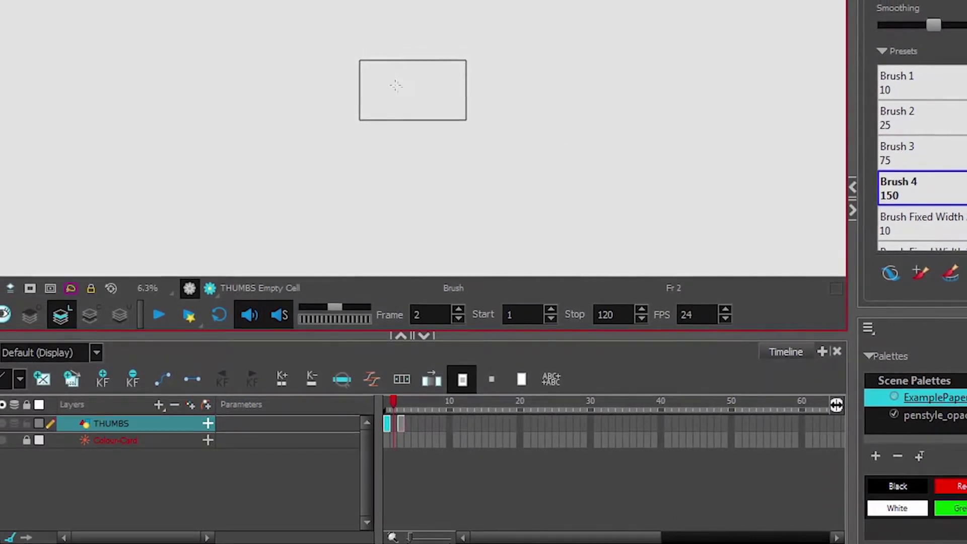
mouse_move(396, 86)
left_mouse_down()
mouse_move(394, 96)
mouse_move(430, 92)
mouse_move(426, 103)
mouse_move(422, 87)
mouse_move(397, 125)
left_mouse_up()
left_click(401, 406)
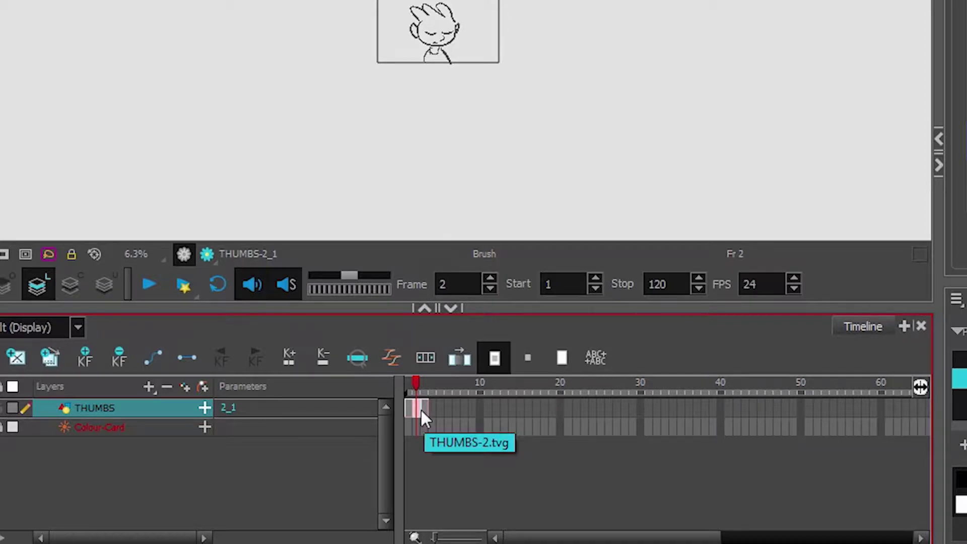
- Adjust drawing 2's exposure, previewing the timing, and shorten it to three frames
key("plus")
key("plus")
key("plus")
key("plus")
key("plus")
key("plus")
key("plus")
key("plus")
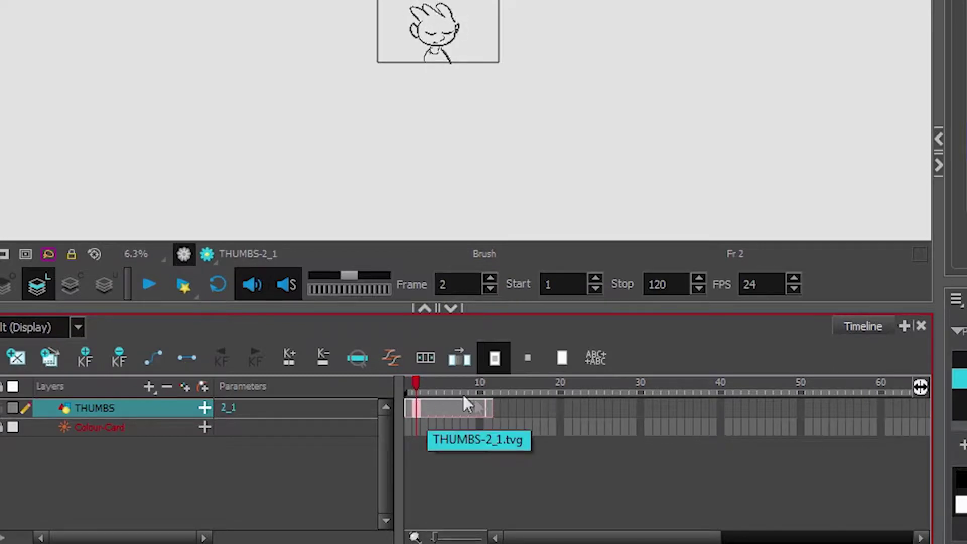
mouse_move(416, 388)
left_mouse_down()
mouse_move(493, 408)
mouse_move(412, 414)
mouse_move(489, 407)
left_mouse_up()
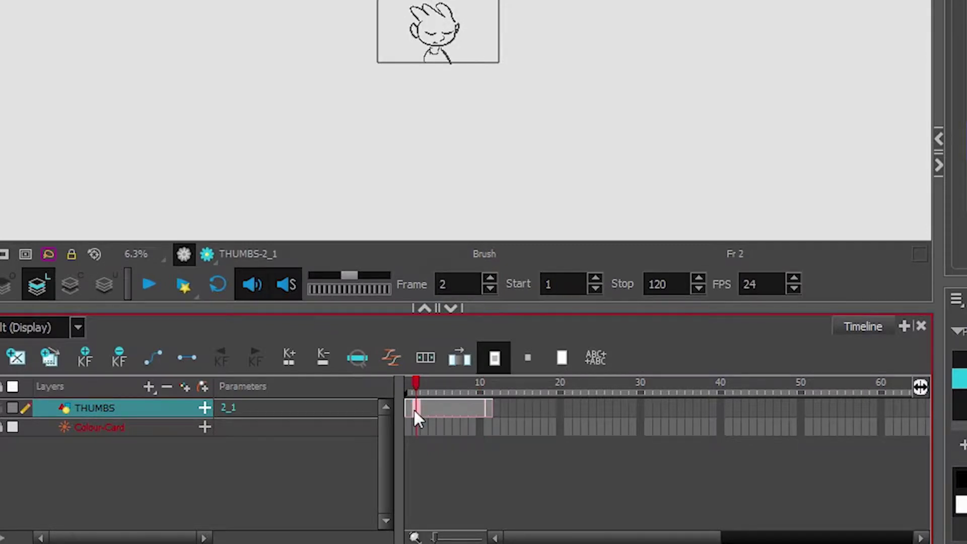
key("minus")
key("minus")
key("minus")
key("minus")
key("minus")
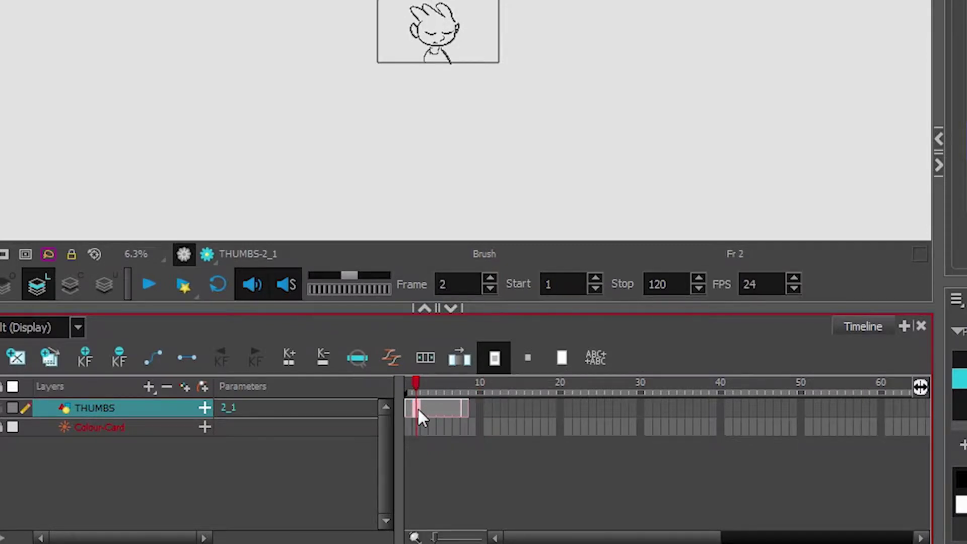
key("minus")
key("minus")
key("minus")
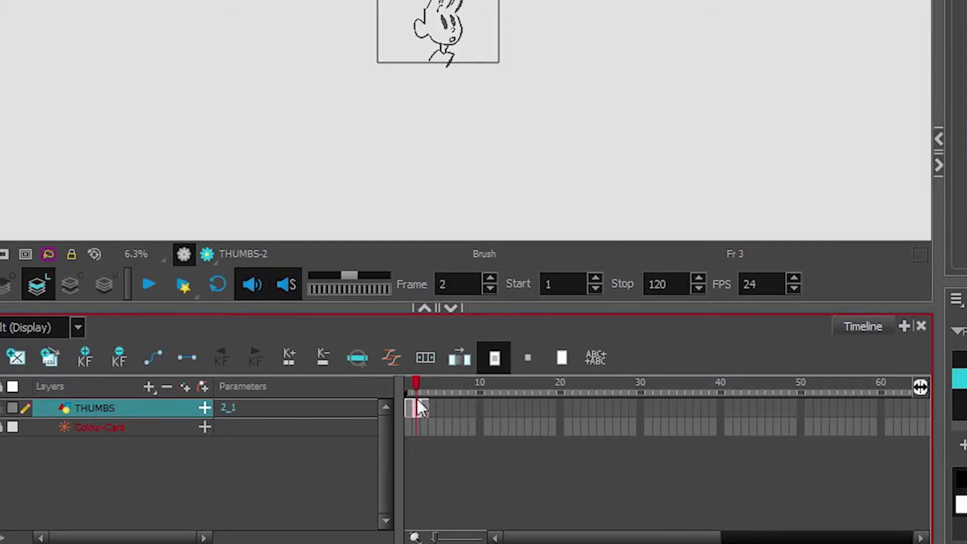
- Clear the drawing out of the frame 3 cell
left_click(417, 412)
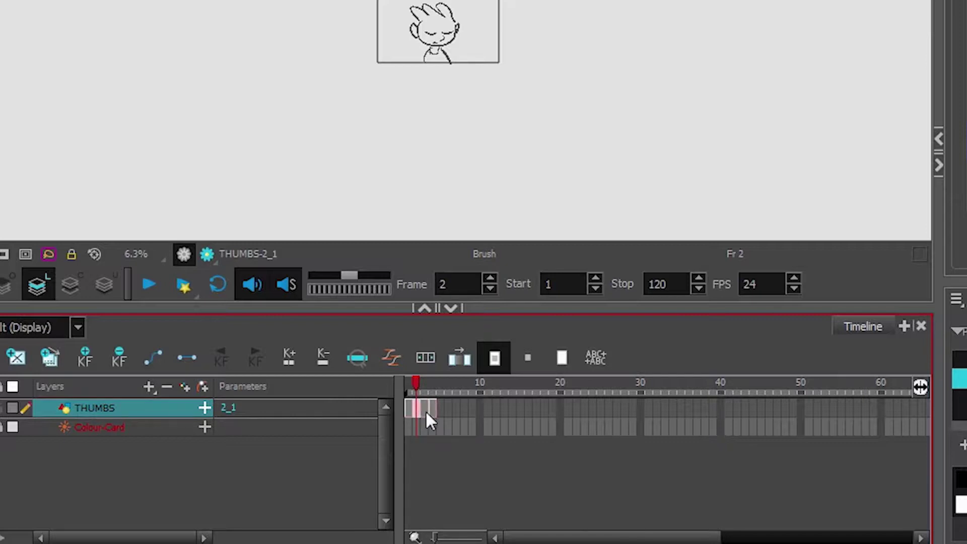
left_click(426, 409)
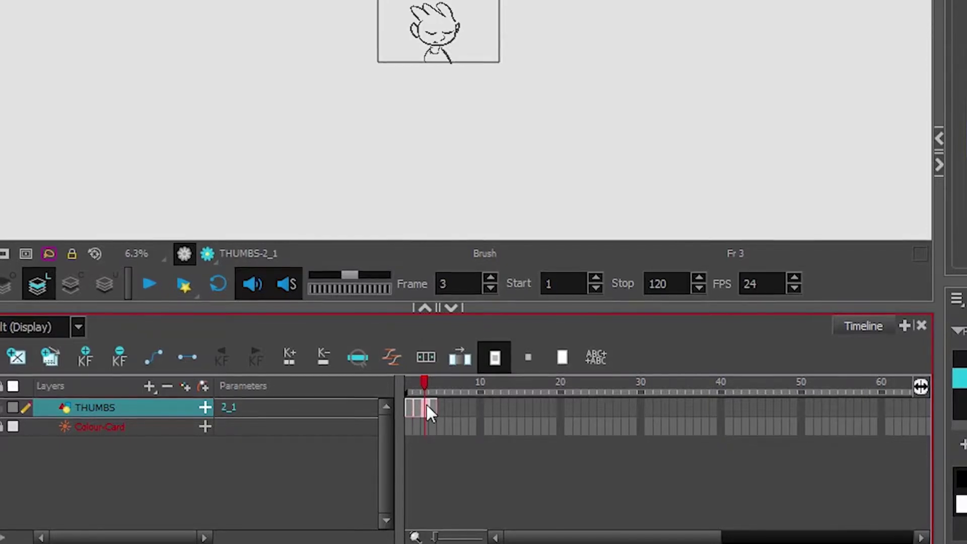
key("Delete")
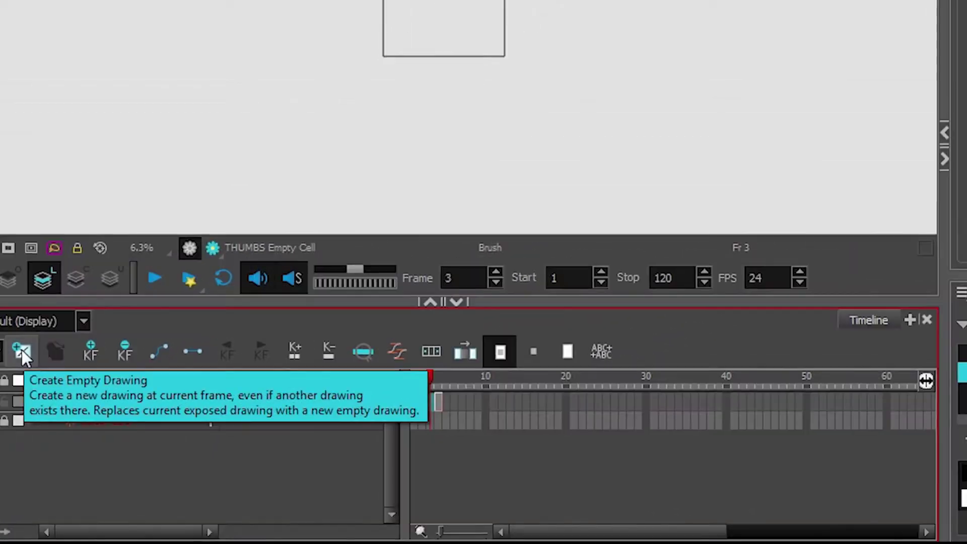
- Restore the THUMBS-2_1 character drawing at frame 3 after trying Create Empty Drawing
left_click(75, 257)
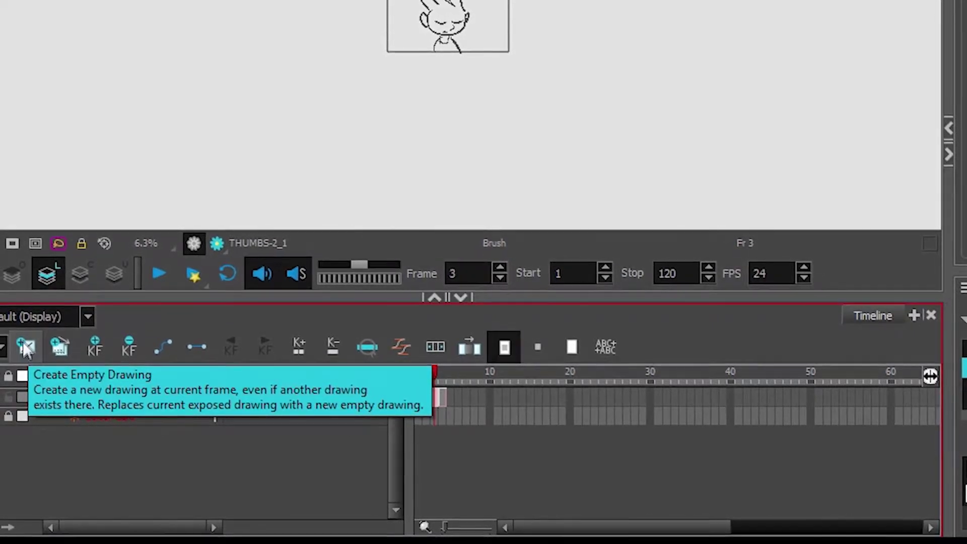
left_click(23, 343)
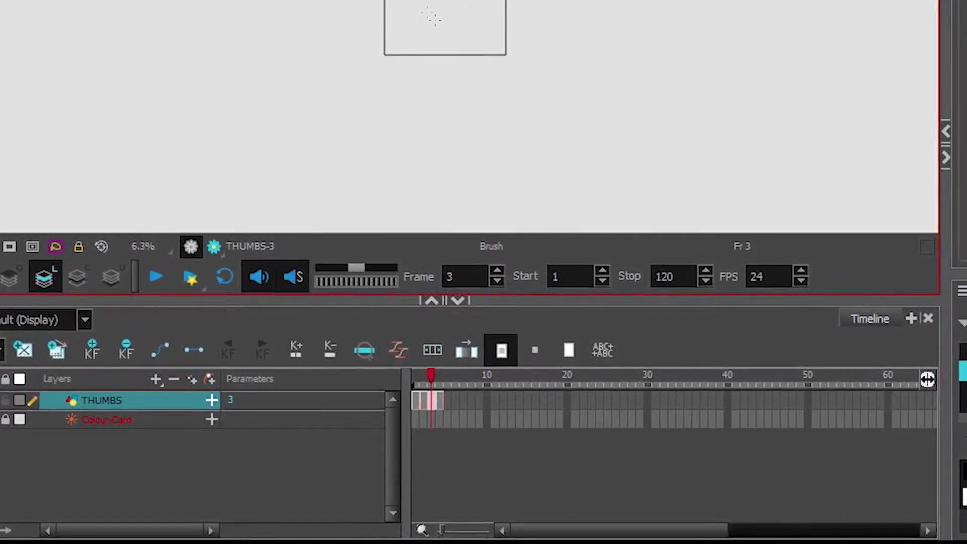
left_click(55, 349)
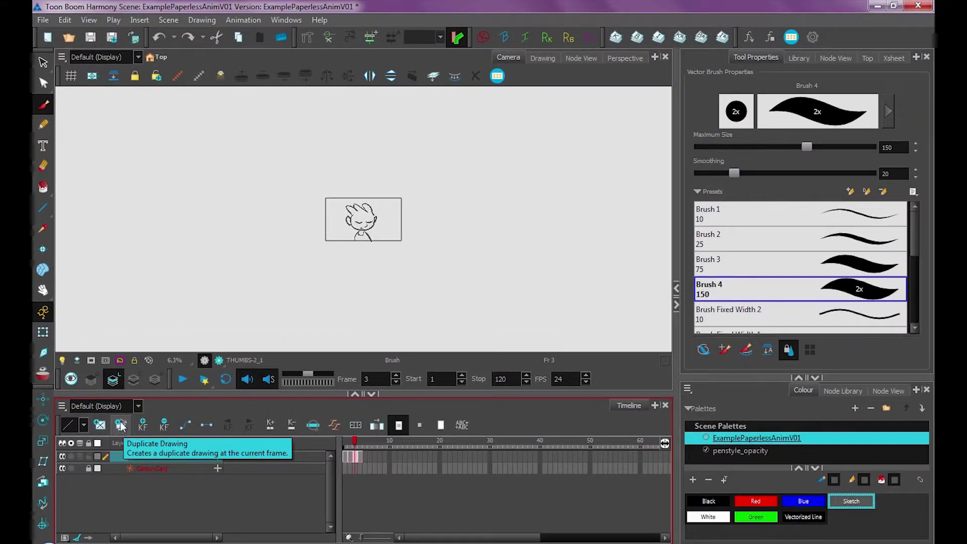
- Duplicate the frame 3 drawing into a separate copy and draw a red X on it
left_click(120, 427)
key("2")
scroll(396, 228, "up", 1)
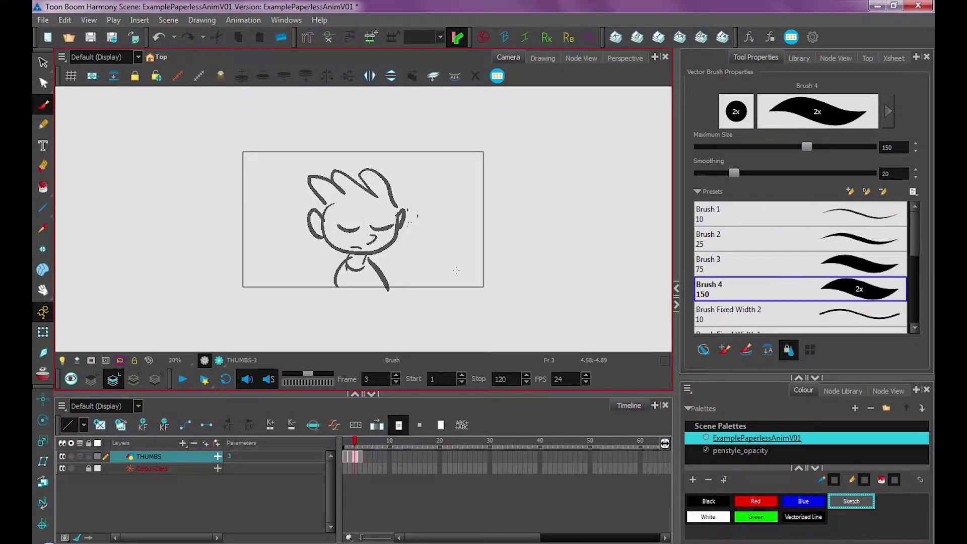
left_click(756, 500)
mouse_move(429, 196)
left_mouse_down()
mouse_move(467, 238)
mouse_move(482, 184)
left_mouse_up()
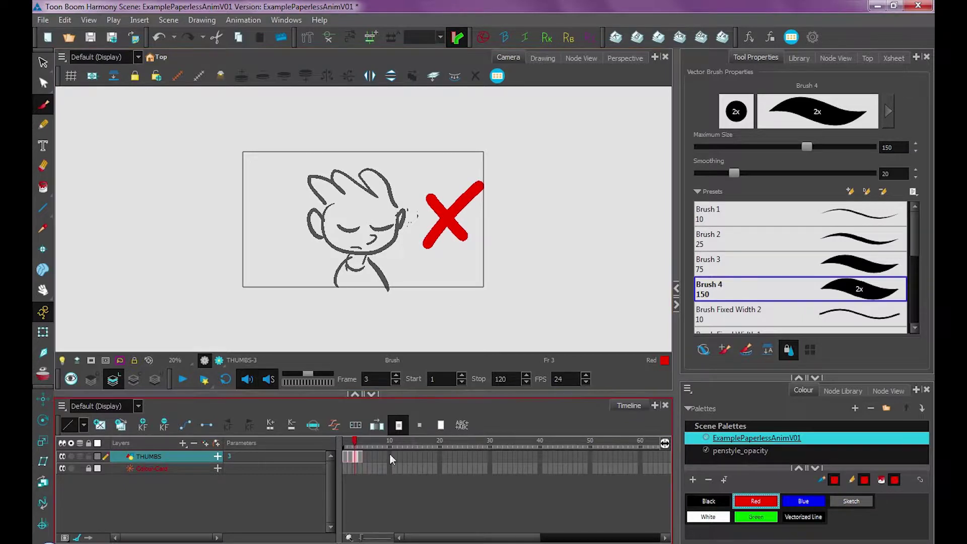
- Flip between frames 2 and 3 to confirm only frame 3 has the red X
left_click(349, 459)
key("2")
key("2")
key("2")
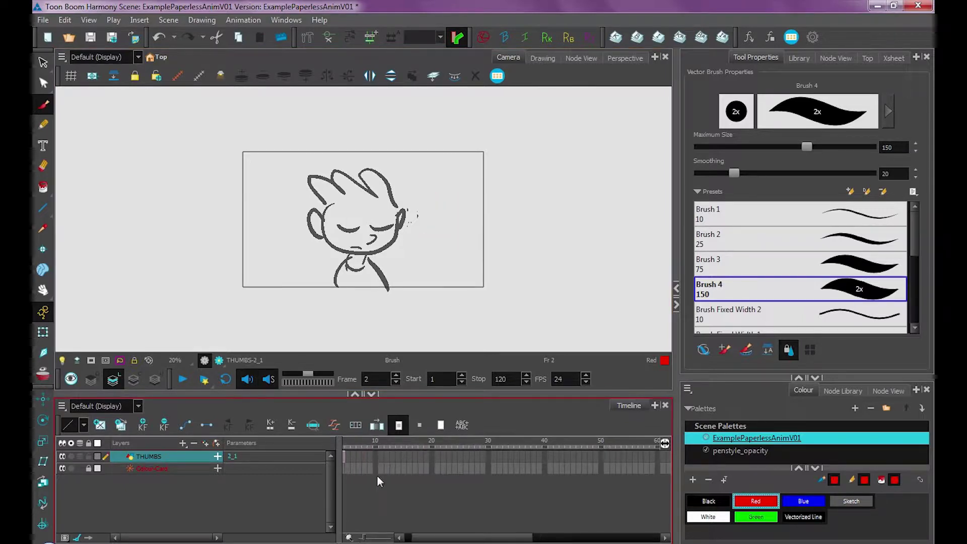
left_click_drag(473, 538, 404, 543)
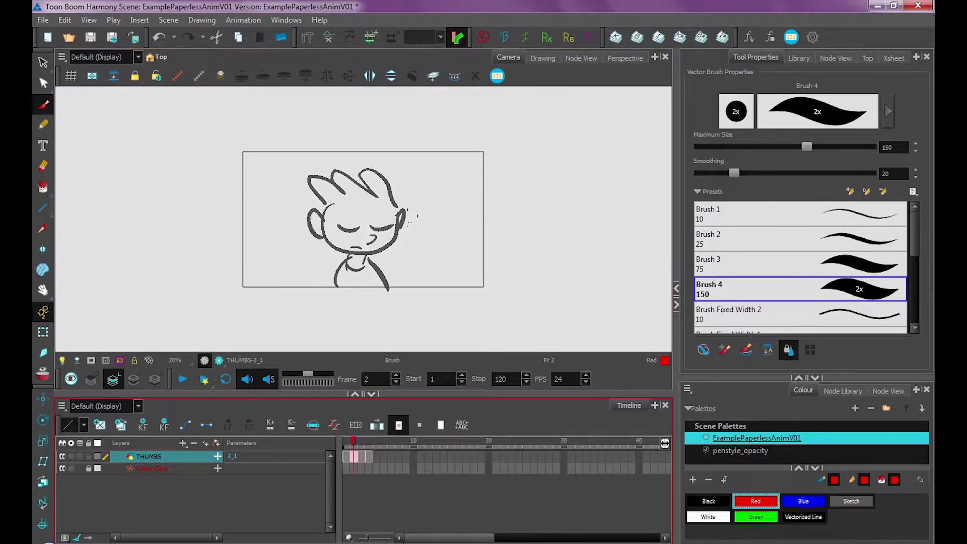
left_click(362, 458)
left_click(352, 457)
left_click(362, 456)
left_click(353, 457)
left_click(363, 457)
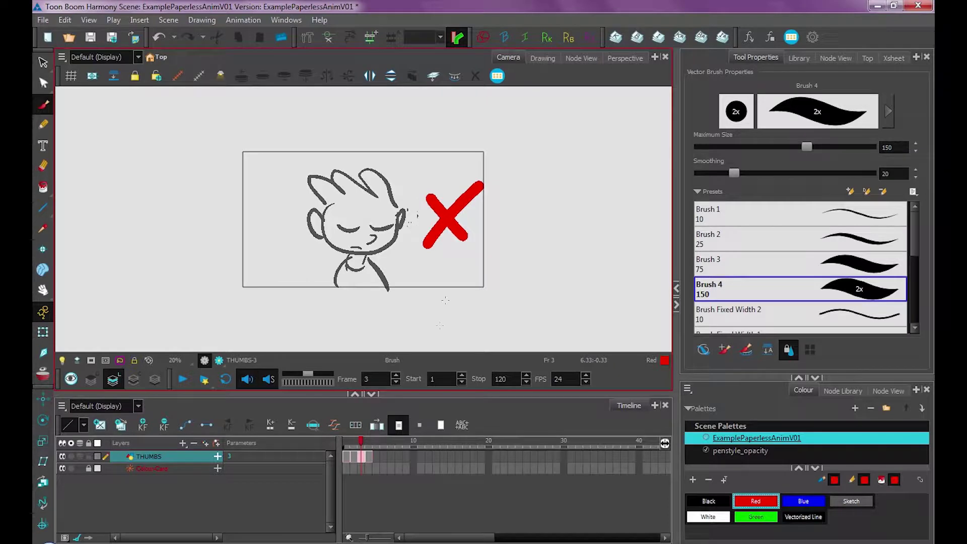
key("comma")
left_click(43, 63)
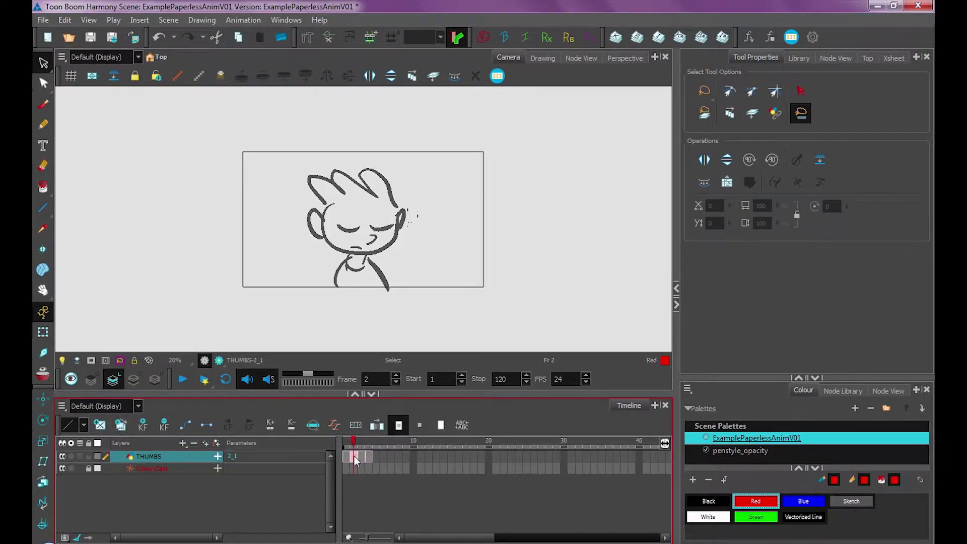
- Paste the copied drawing into frame 10 and draw a red X on it
left_click(414, 457)
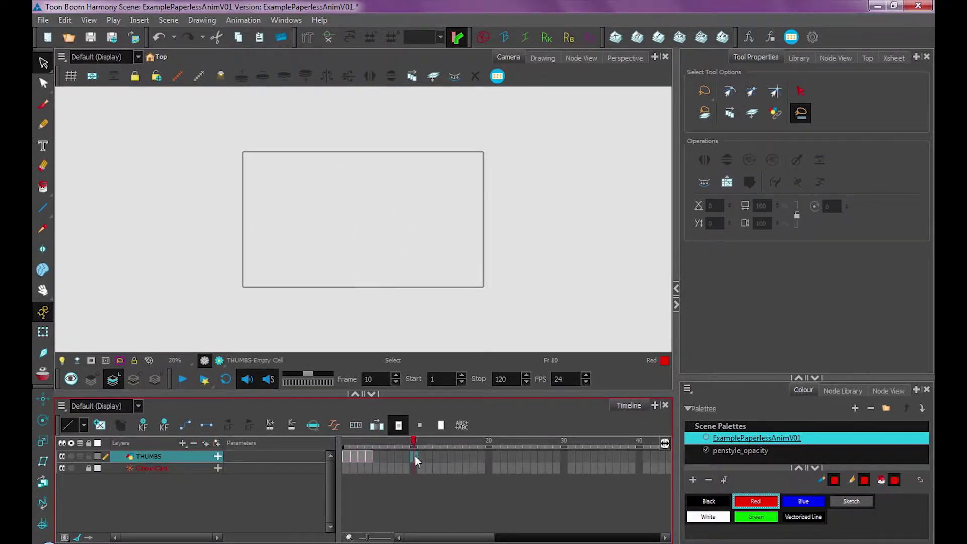
key("ctrl+v")
left_click(417, 234)
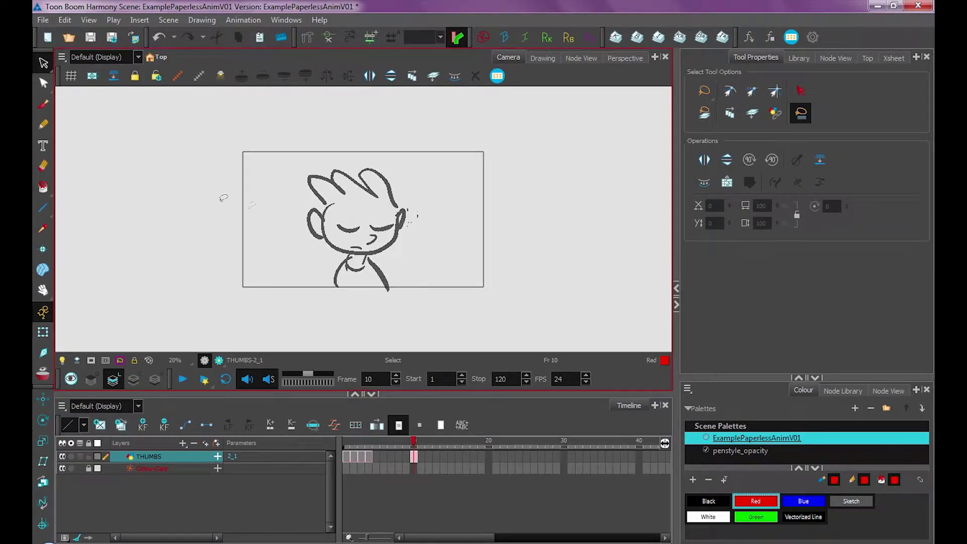
left_click(42, 105)
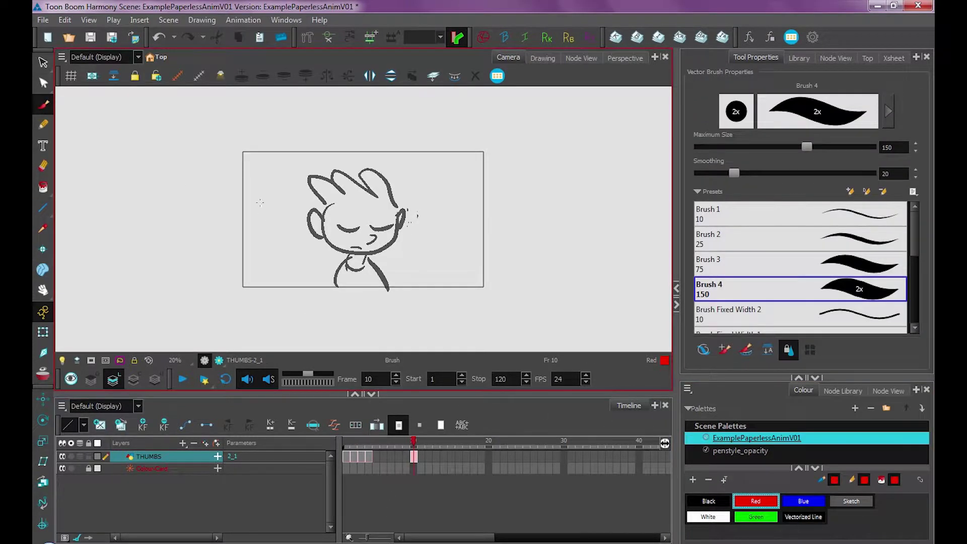
mouse_move(234, 204)
left_mouse_down()
mouse_move(288, 249)
mouse_move(283, 194)
left_mouse_up()
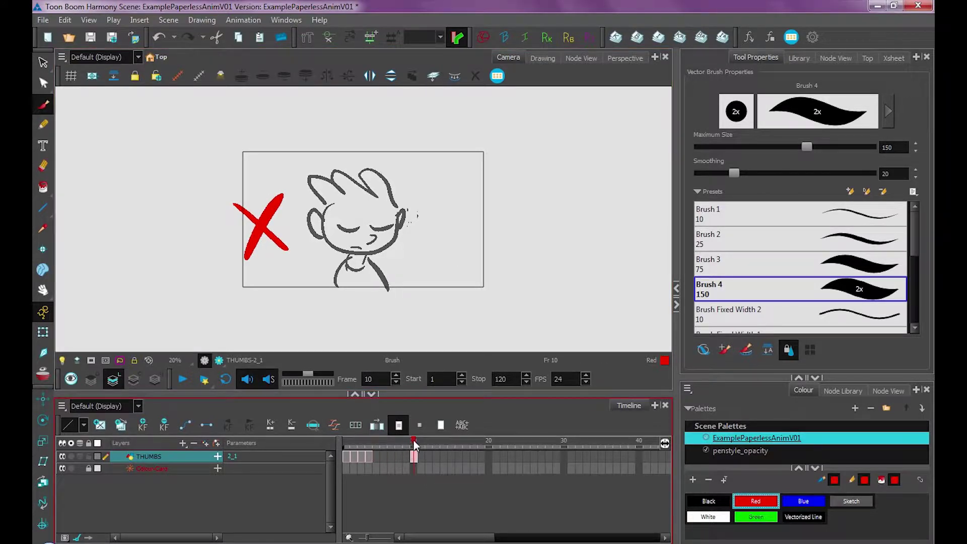
- Check frame 2, then undo the red X strokes
left_click_drag(413, 441, 370, 457)
left_click(358, 459)
left_click(353, 460)
key("alt+s")
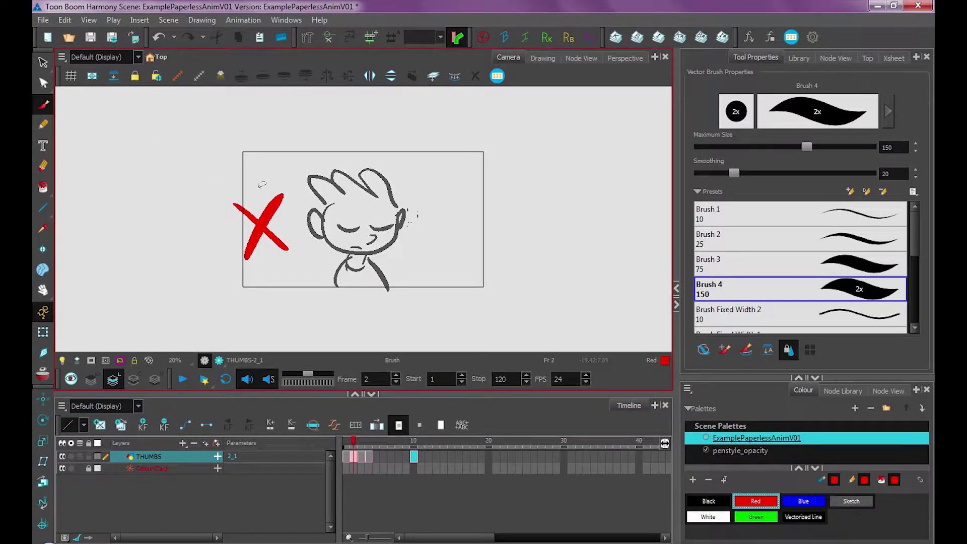
key("ctrl+z")
key("ctrl+z")
key("alt+b")
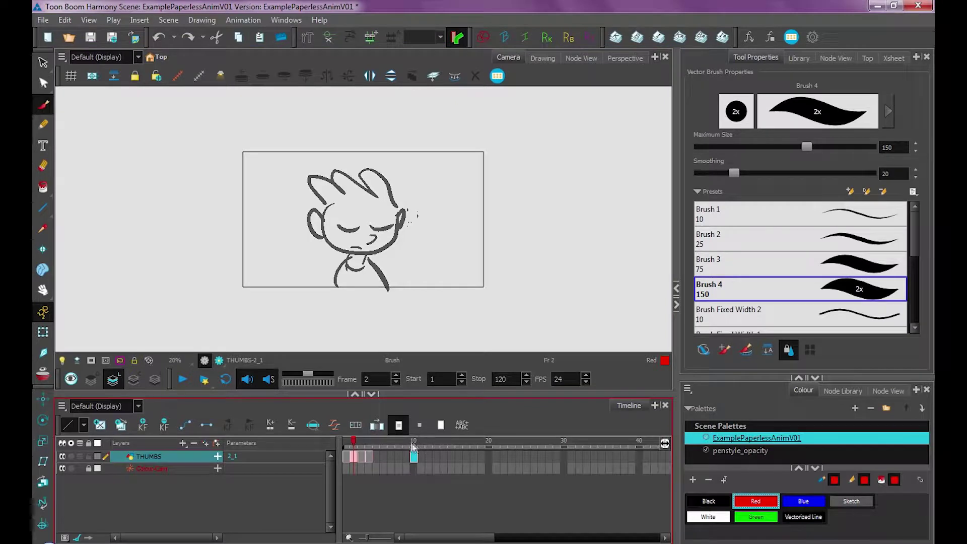
- Duplicate the drawing at frame 10 into a separate copy and draw a blue X
left_click(414, 456)
left_click(123, 428)
left_click(803, 502)
mouse_move(325, 113)
left_mouse_down()
mouse_move(379, 145)
mouse_move(388, 113)
left_mouse_up()
left_click_drag(414, 442, 383, 446)
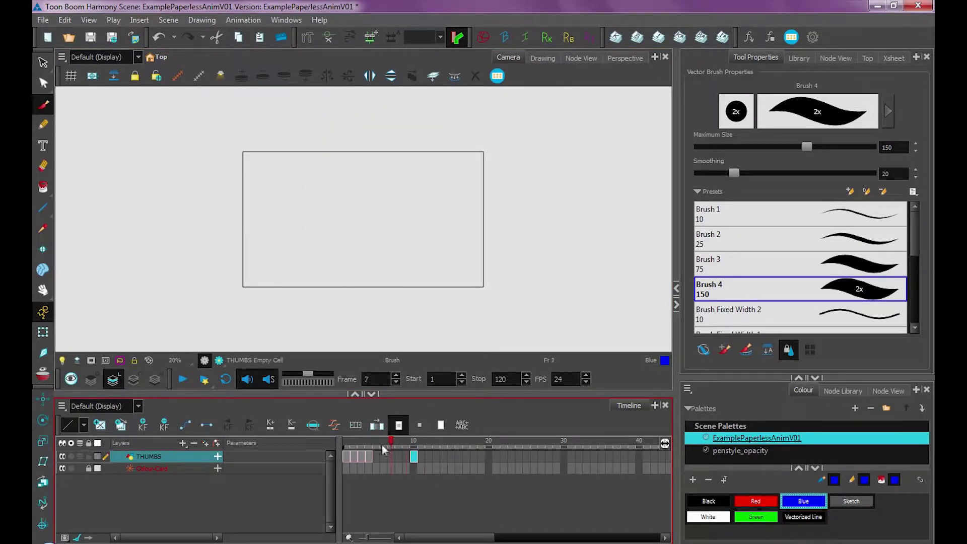
- Compare with frame 2, then delete the frame 10 drawing and return to frame 2
left_click(354, 456)
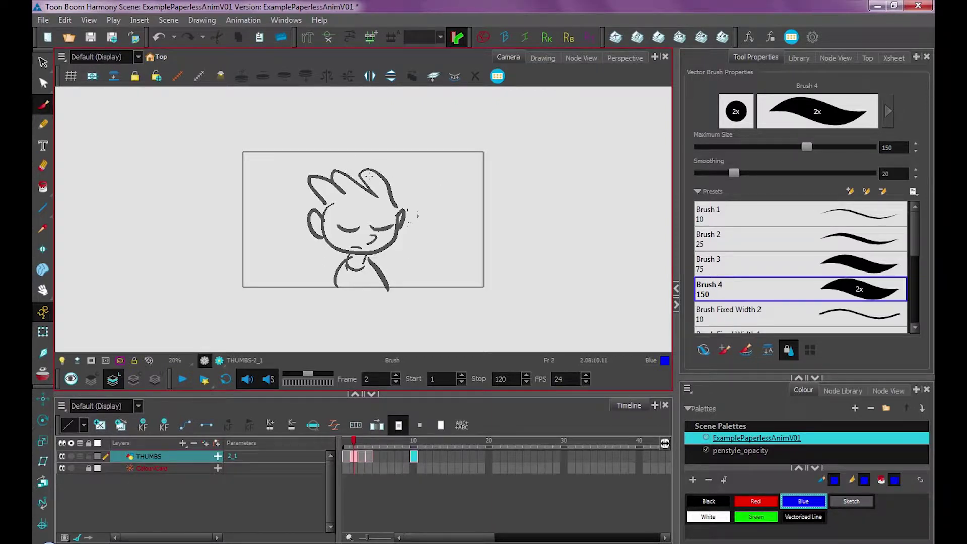
left_click(414, 457)
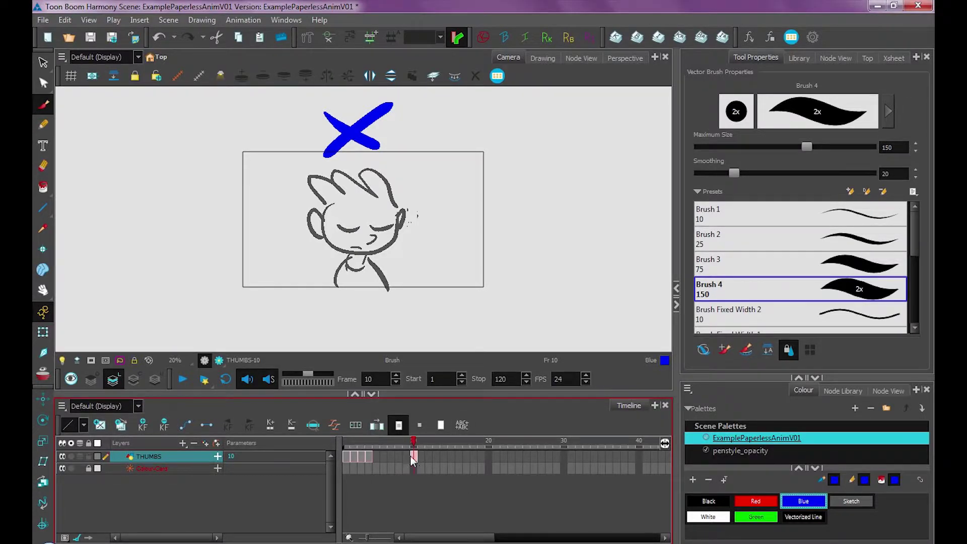
key("Delete")
left_click(355, 457)
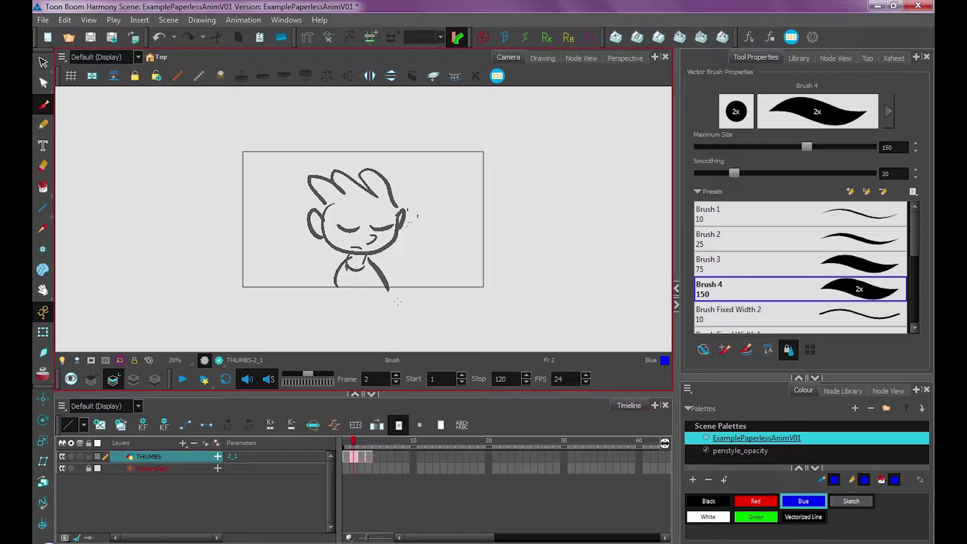
key("2")
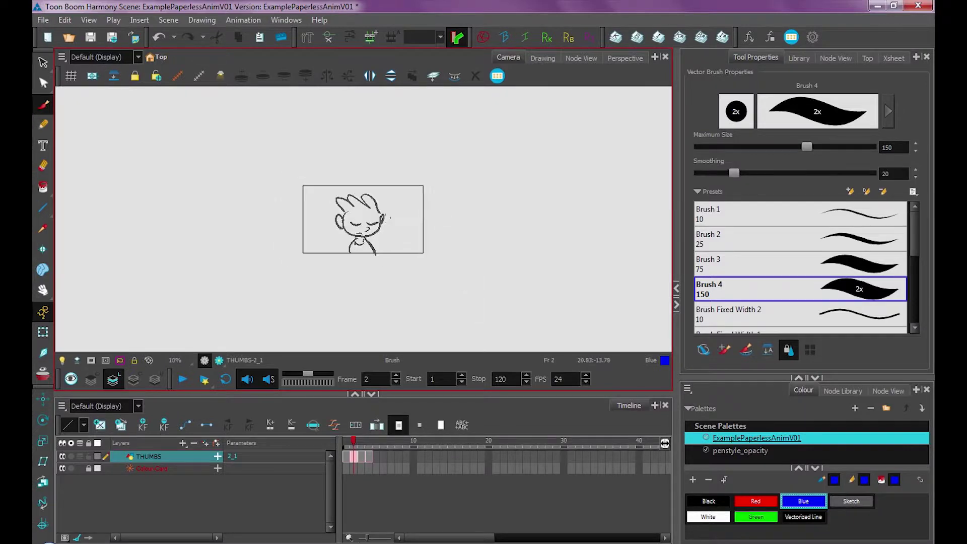
key("2")
left_click_drag(404, 210, 421, 232)
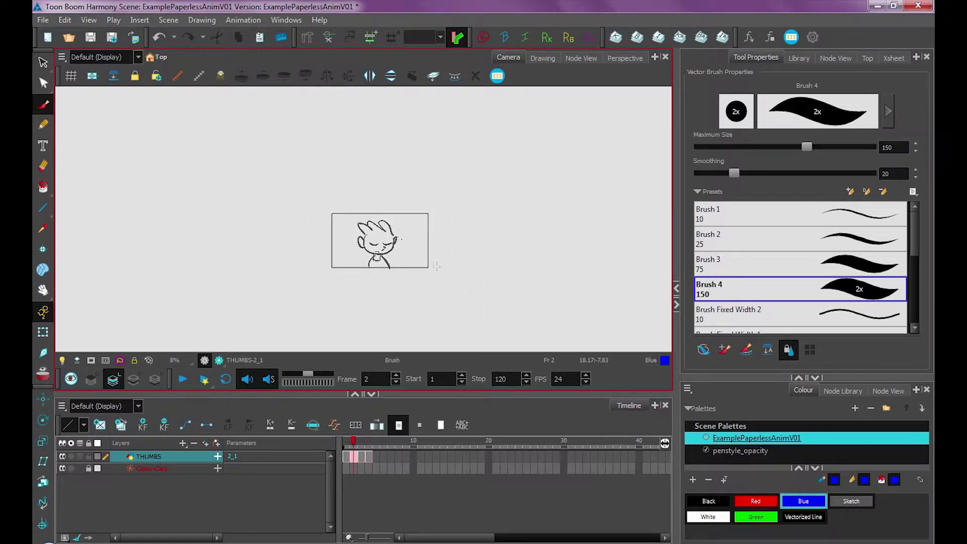
key("2")
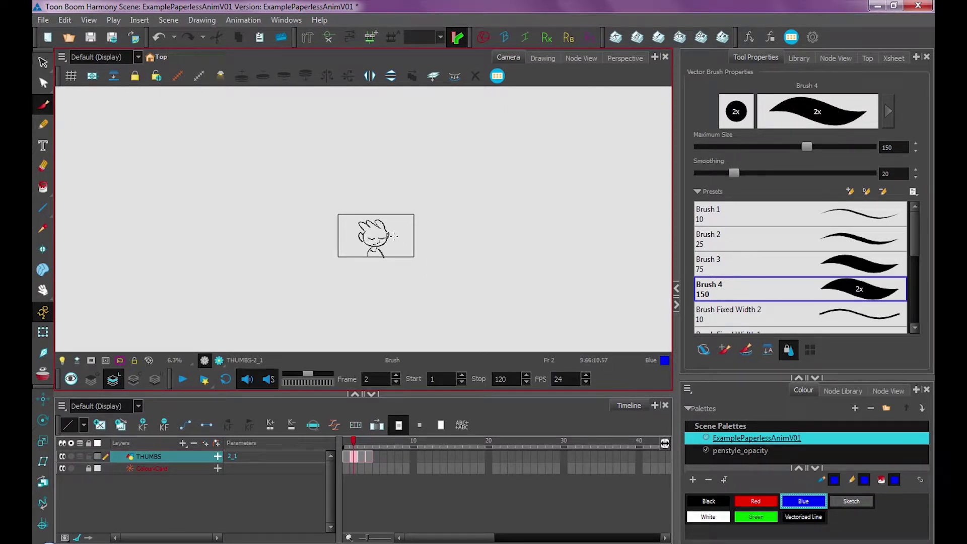
left_click(165, 494)
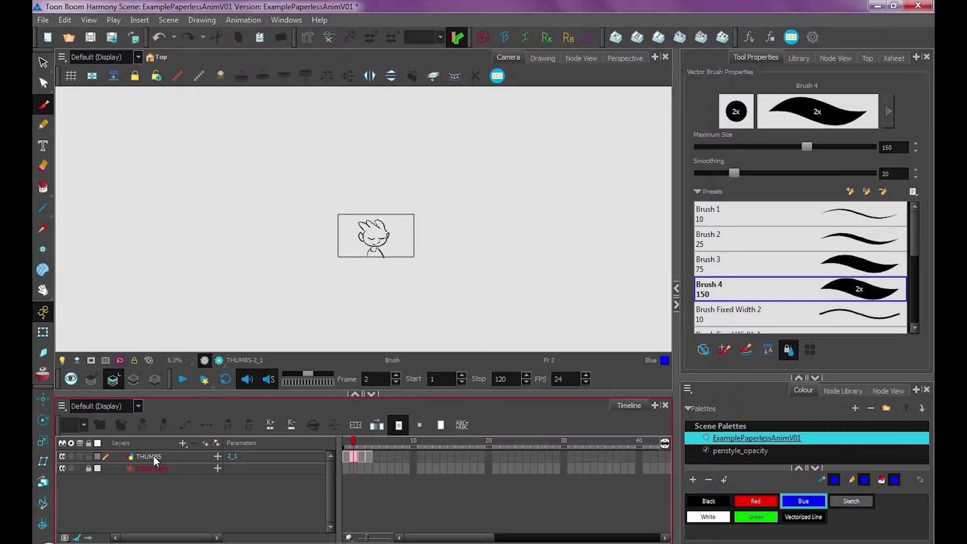
right_click(152, 458)
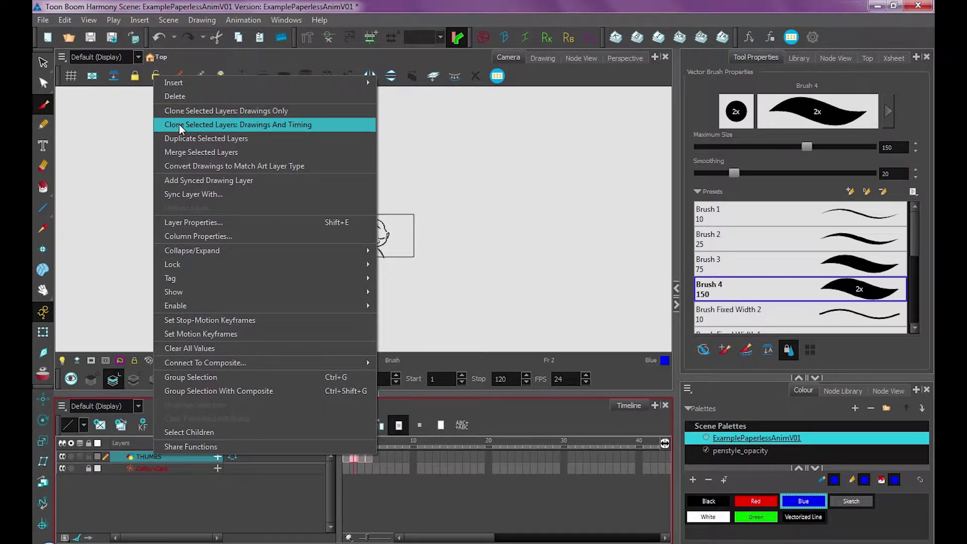
left_click(276, 113)
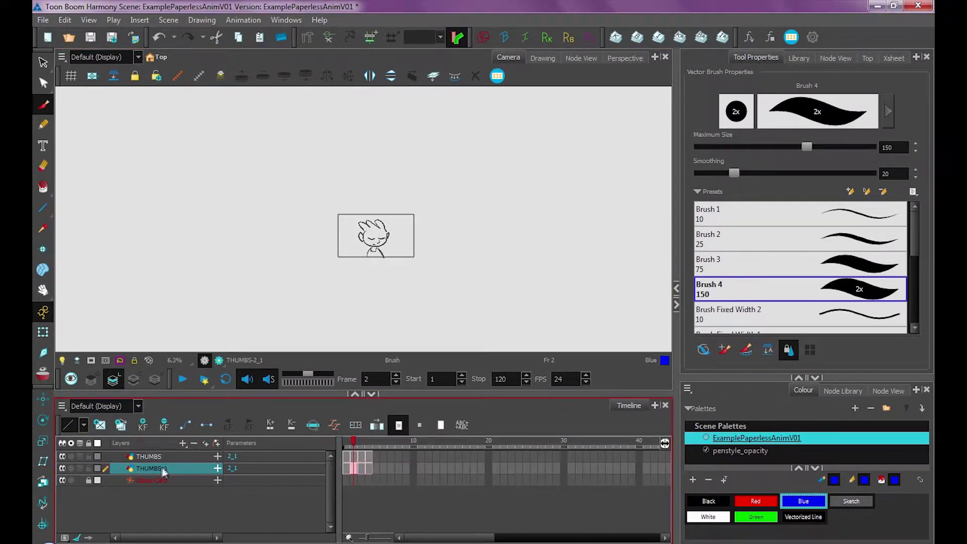
left_click(62, 456)
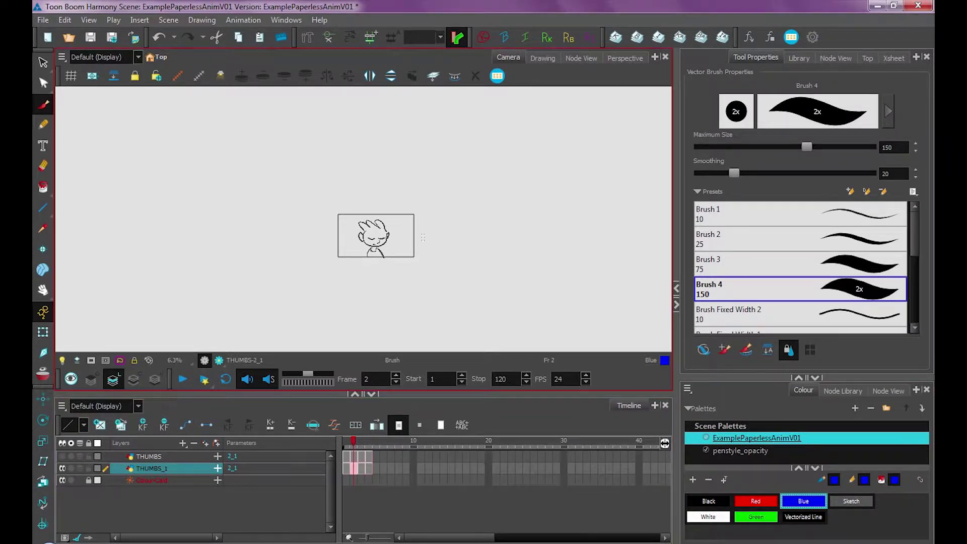
left_click_drag(395, 228, 448, 231)
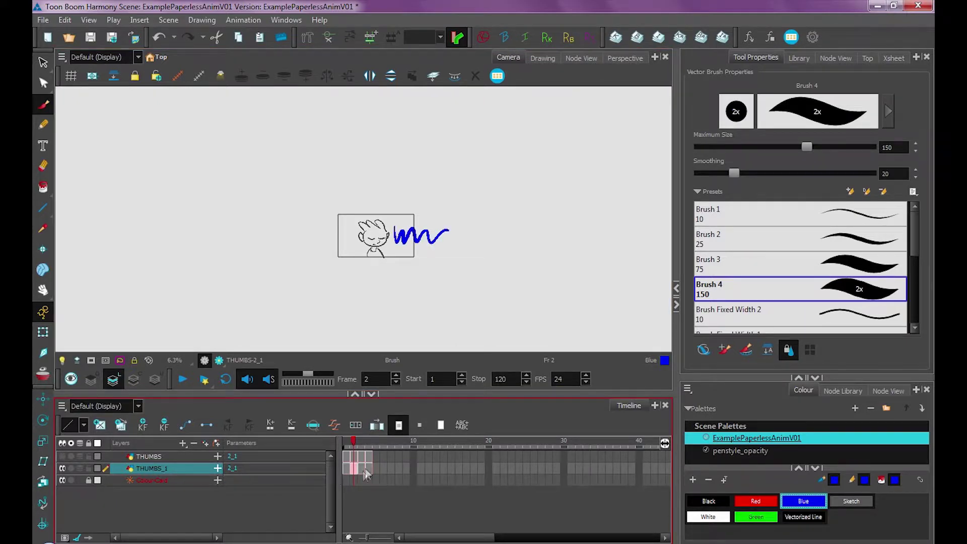
left_click(62, 469)
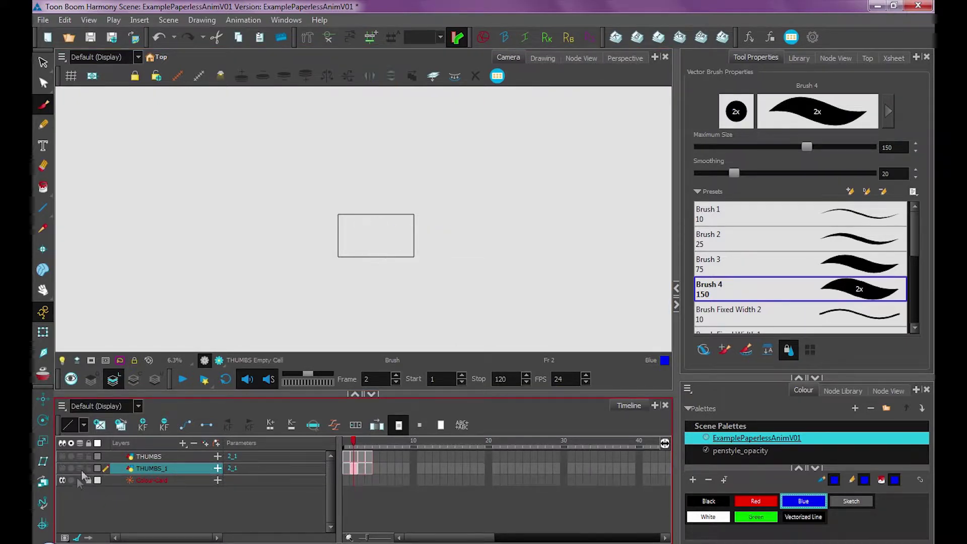
left_click(149, 456)
left_click(62, 457)
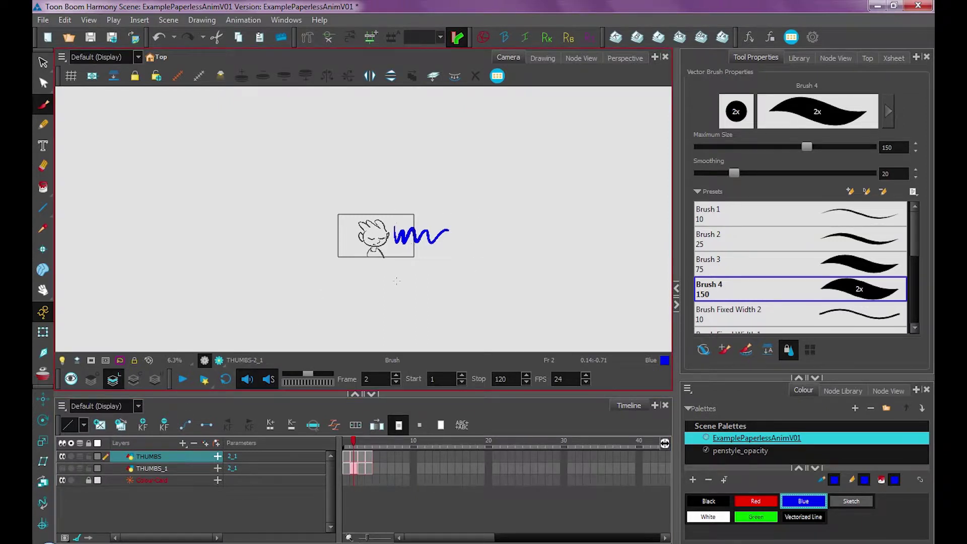
key("d")
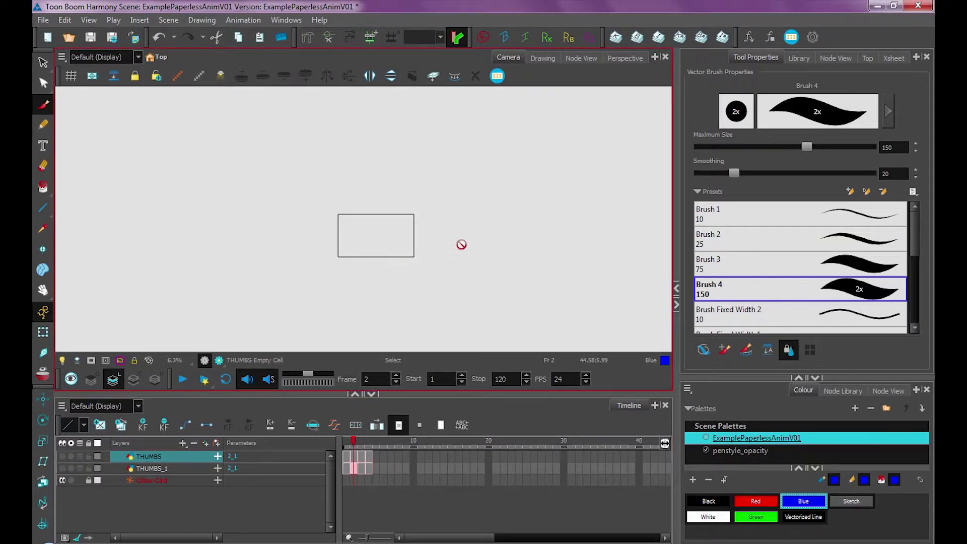
key("ctrl+z")
key("ctrl+z")
key("ctrl+z")
key("ctrl+z")
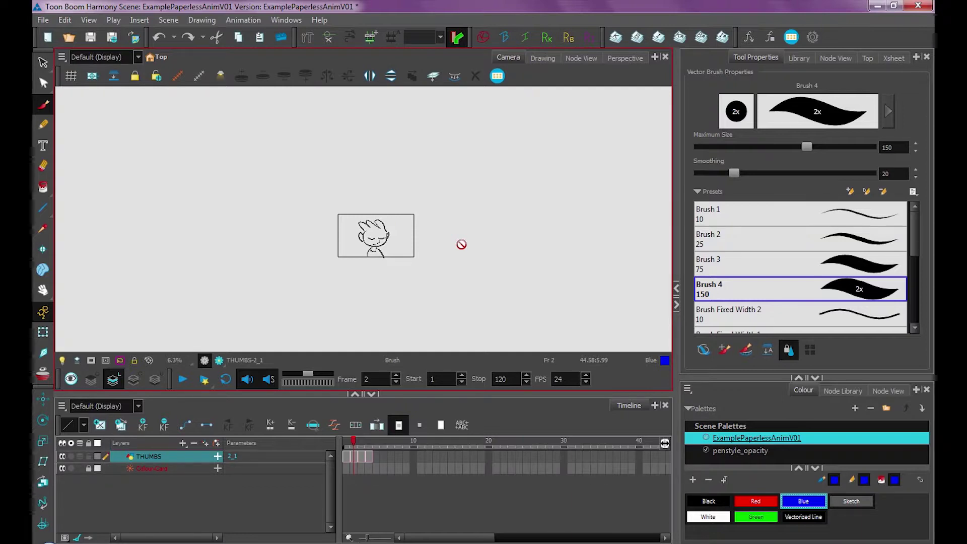
right_click(155, 457)
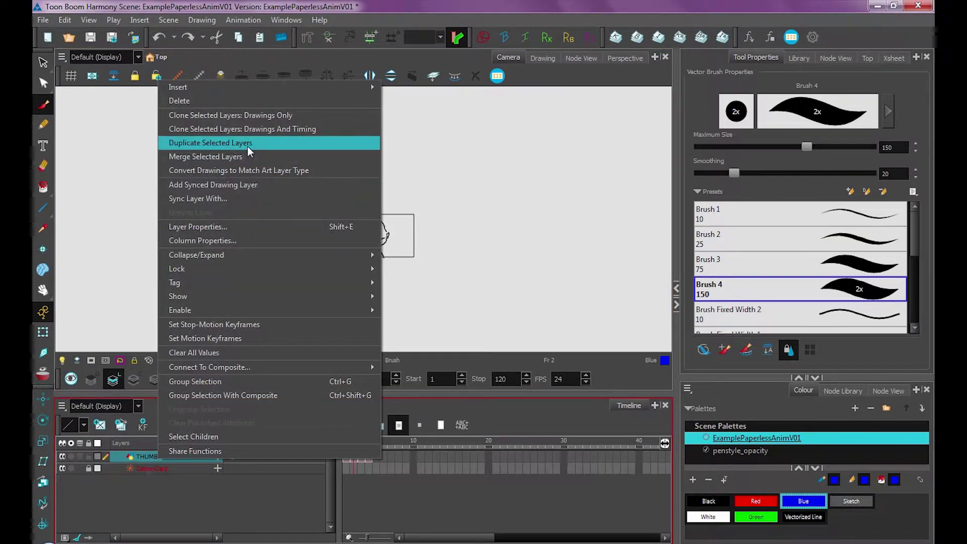
left_click(247, 144)
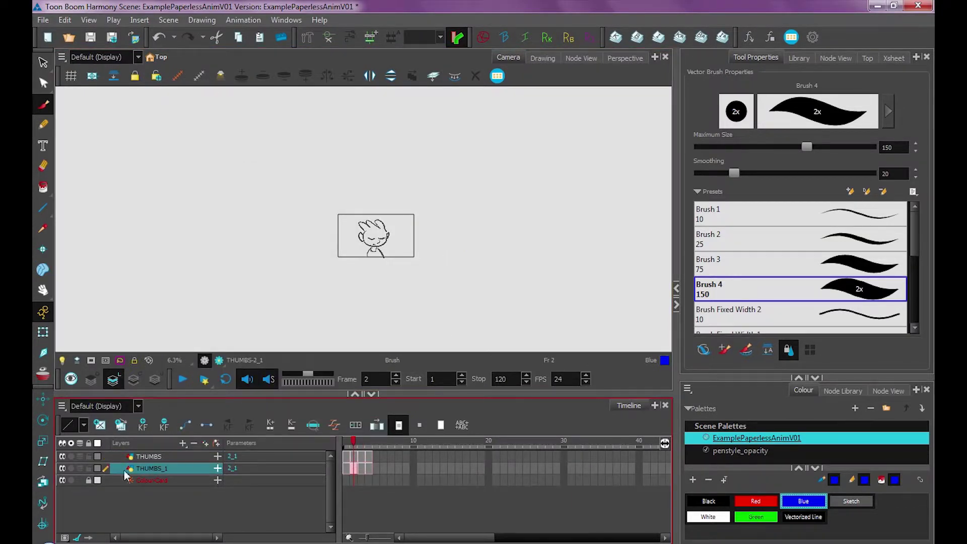
left_click(61, 457)
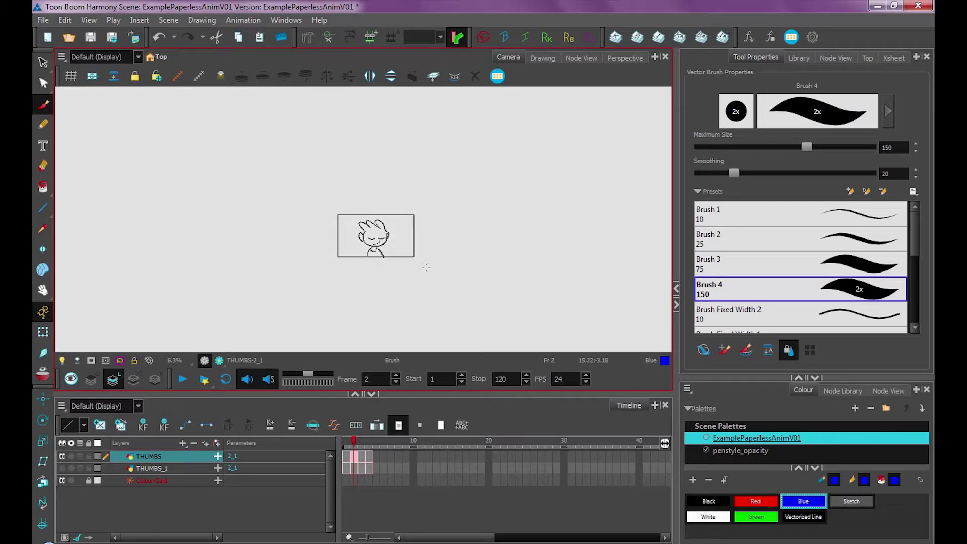
left_click(153, 468)
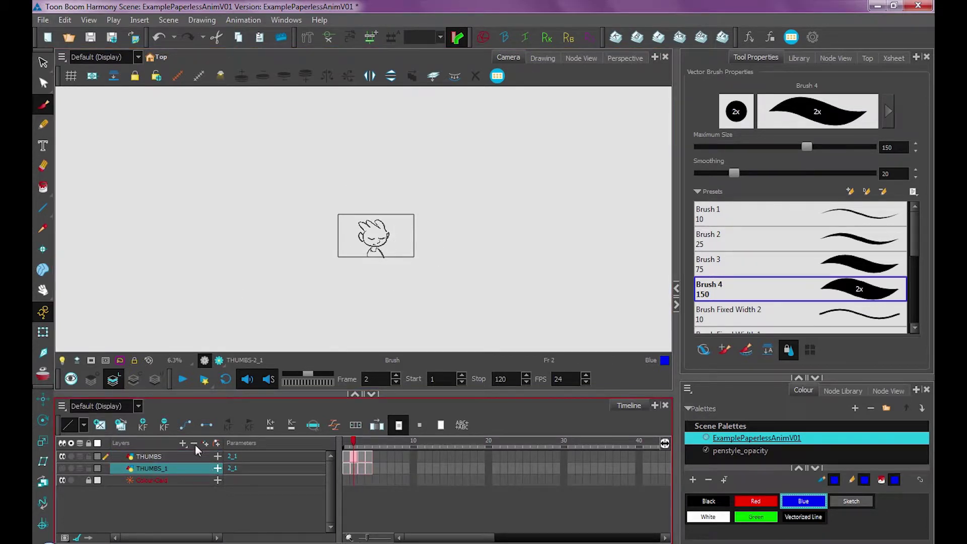
left_click(195, 444)
left_click(152, 457)
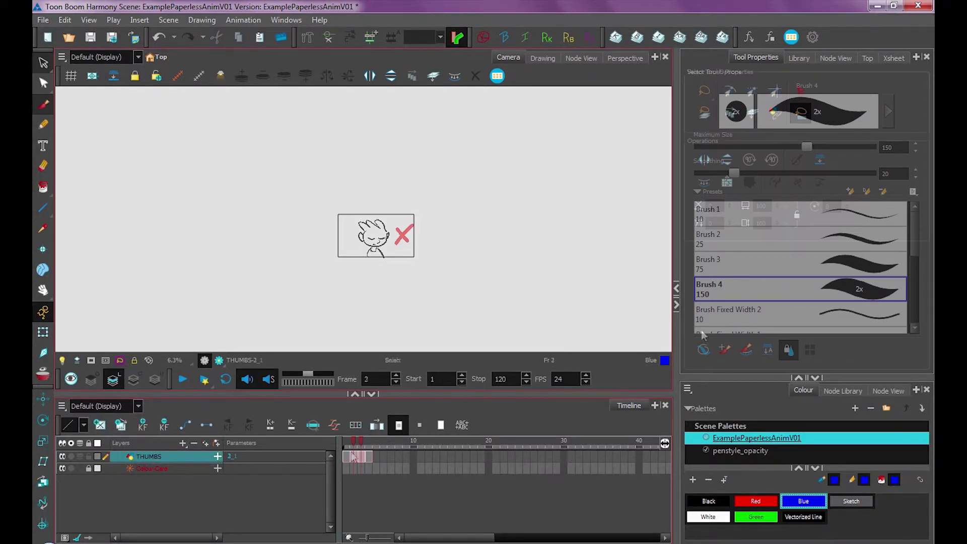
- Lasso and delete the thumbnail on frame 3, then make Black the drawing colour
mouse_move(346, 287)
left_mouse_down()
mouse_move(391, 171)
mouse_move(387, 286)
left_mouse_up()
key("Delete")
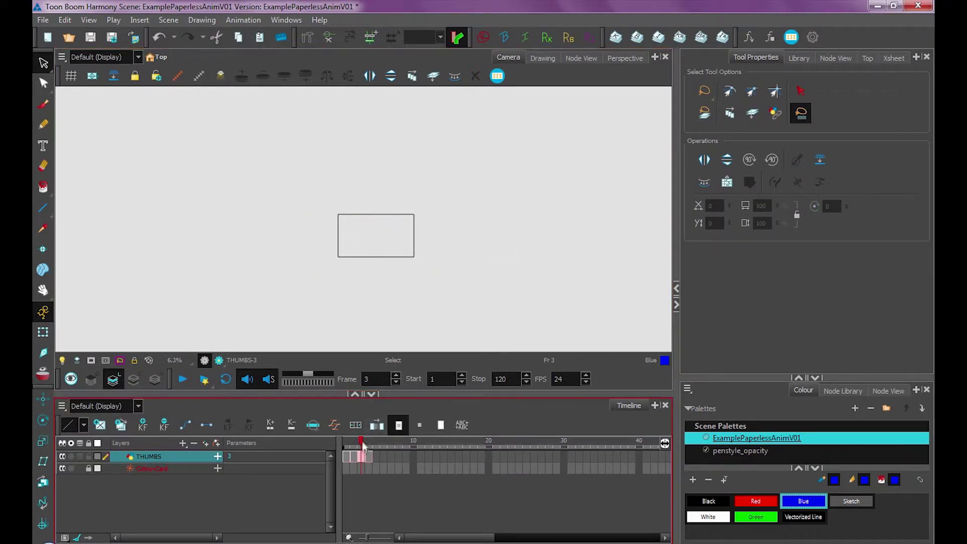
key(".")
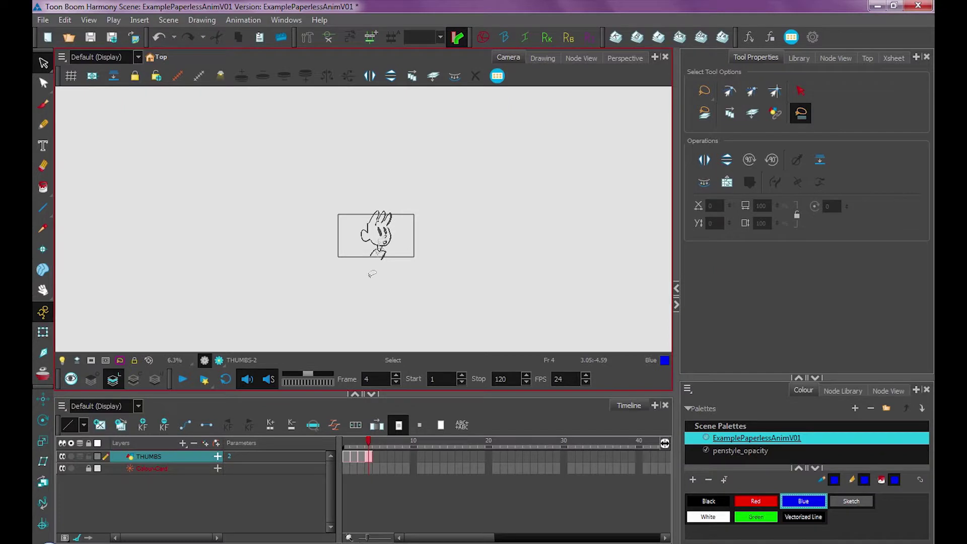
left_click(363, 444)
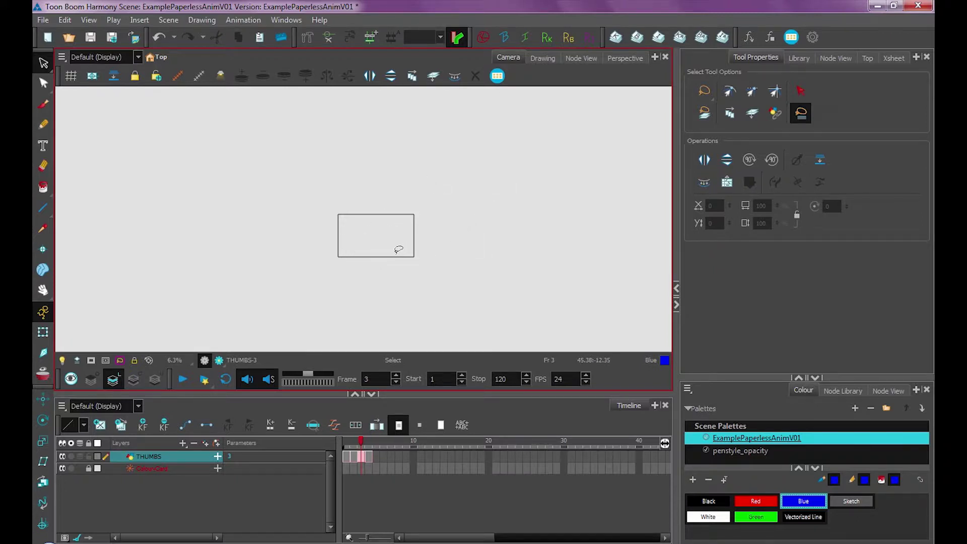
key("Left")
key("Left")
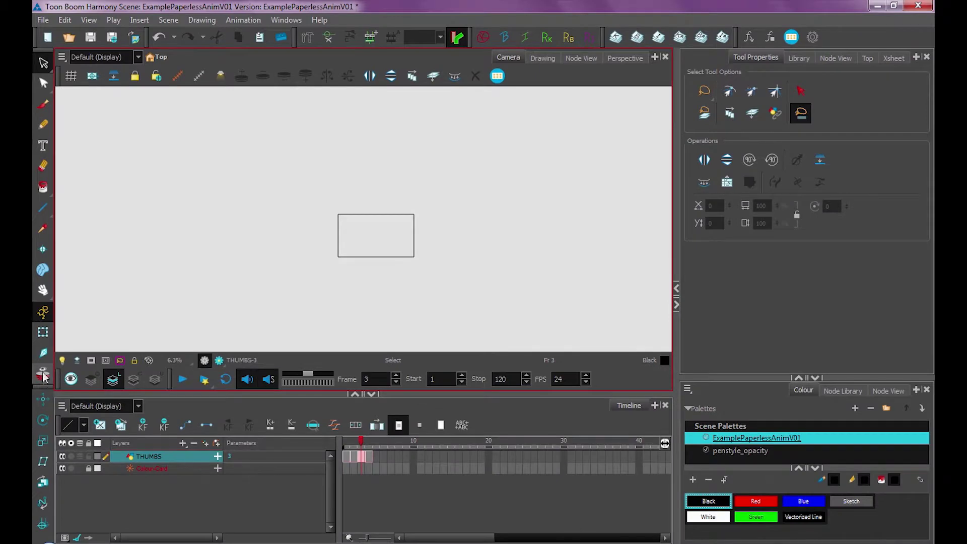
left_click(43, 375)
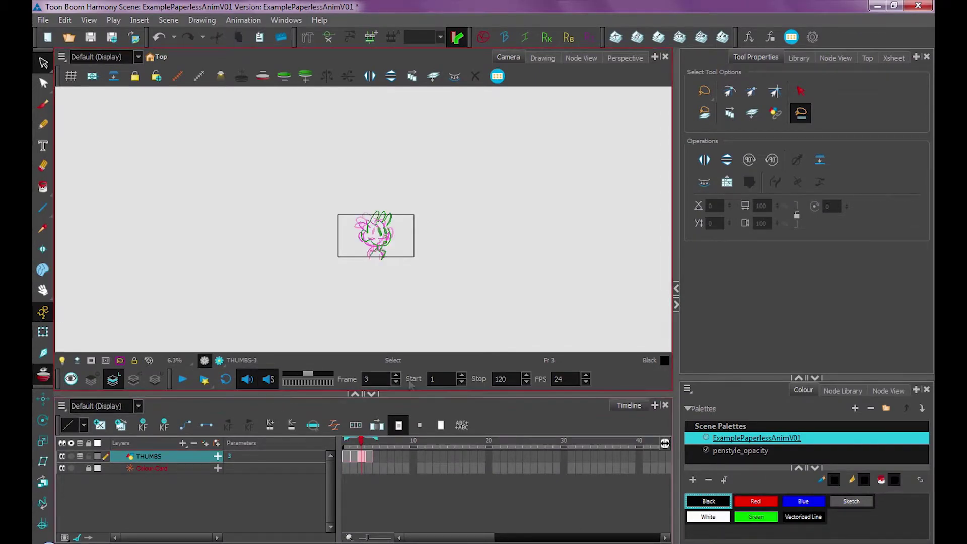
left_click(356, 437)
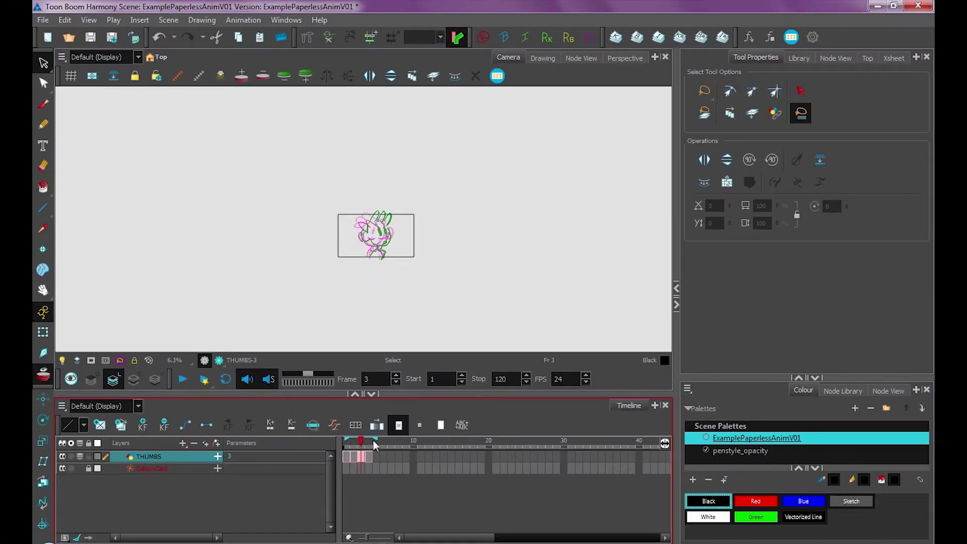
mouse_move(377, 440)
left_mouse_down()
mouse_move(525, 446)
mouse_move(376, 451)
mouse_move(356, 442)
left_mouse_up()
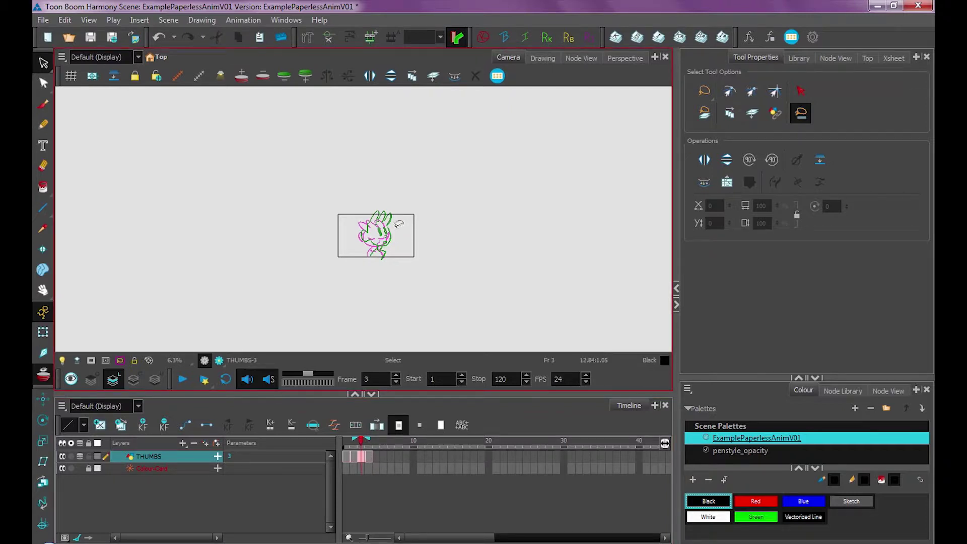
left_click(44, 376)
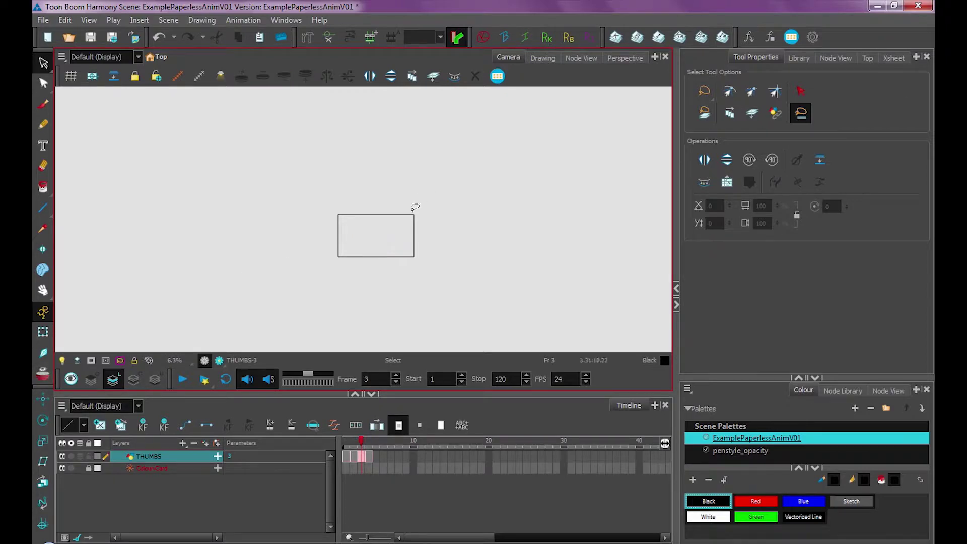
- Toggle onion skin off and back on for the THUMBS layer
left_click(78, 459)
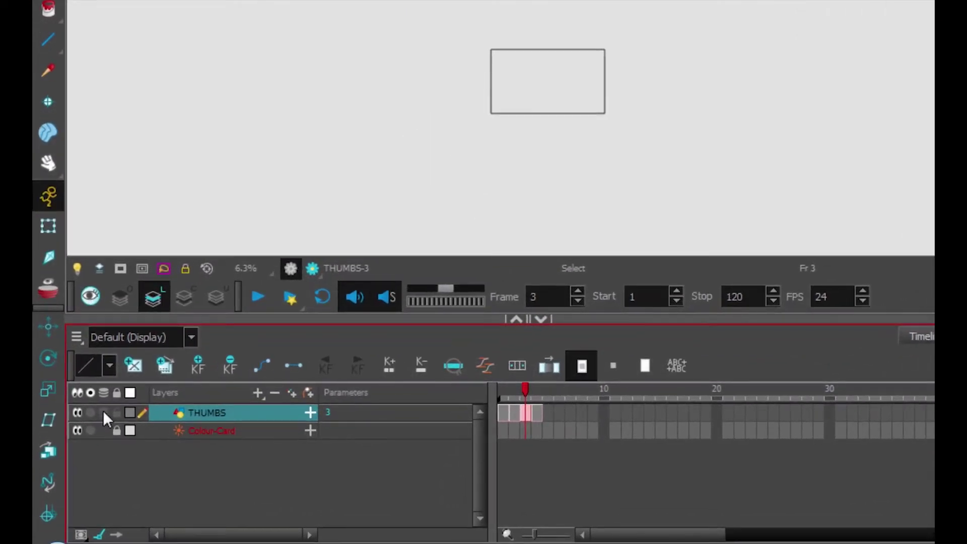
left_click(103, 412)
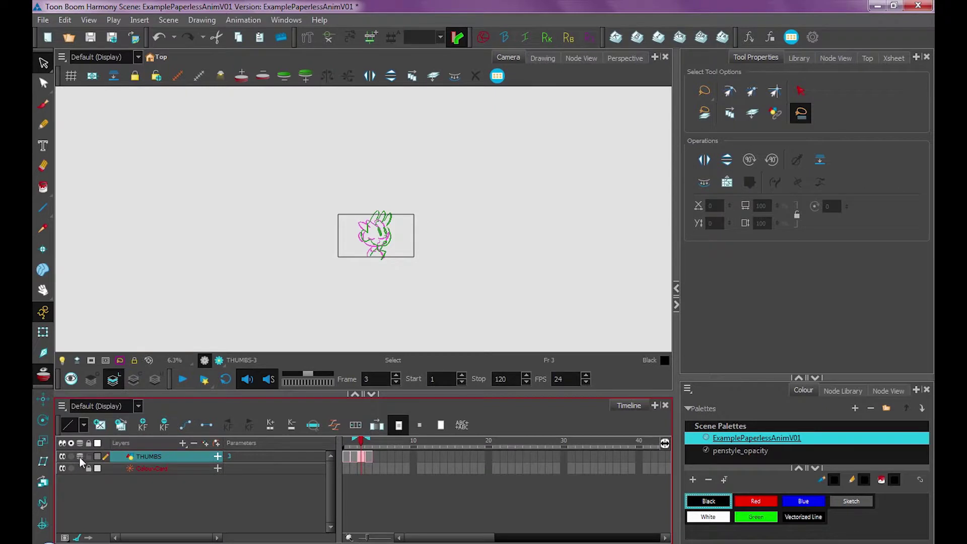
left_click(79, 455)
left_click(79, 455)
- Add four drawing layers, enable onion skin on Drawing_1 and Drawing_2, then hide it in the camera view
left_click(216, 456)
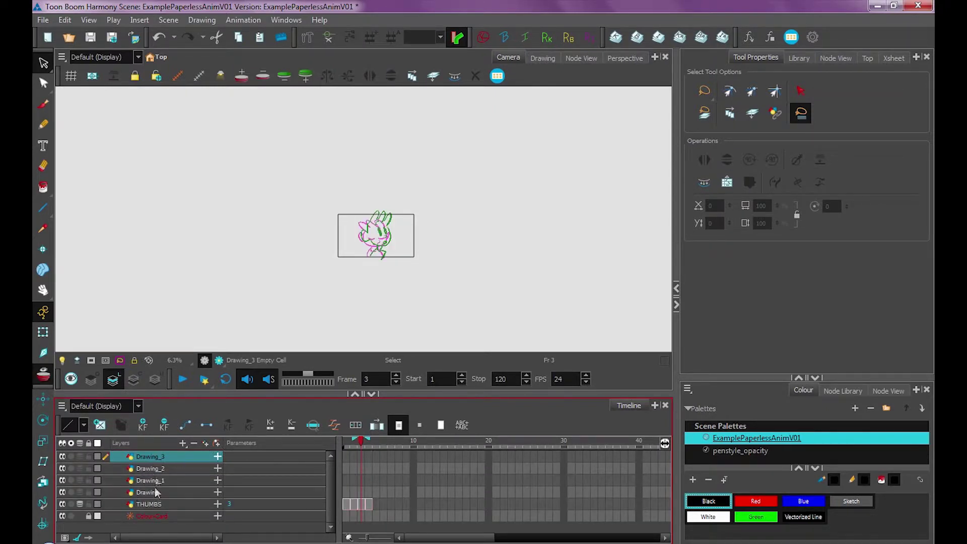
left_click(79, 480)
left_click(80, 468)
left_click(43, 375)
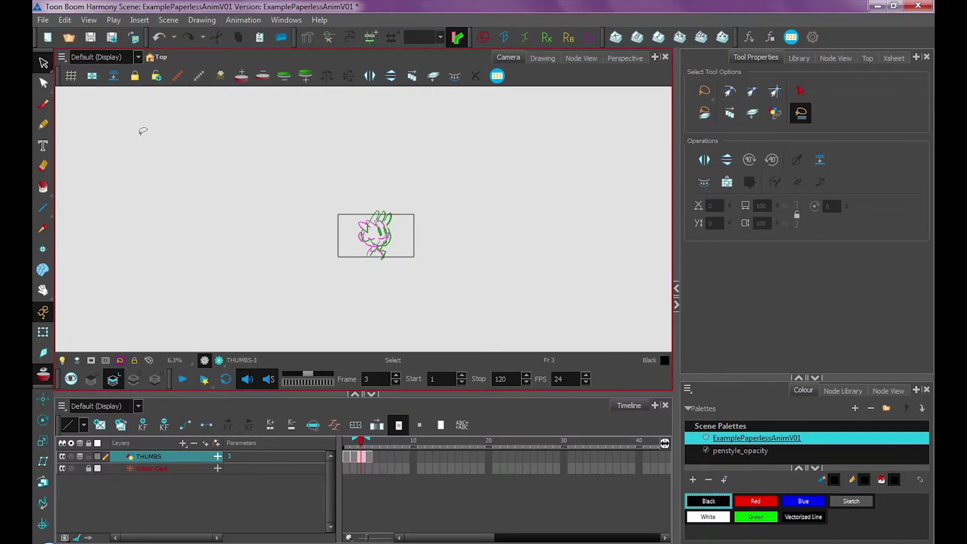
left_click(64, 23)
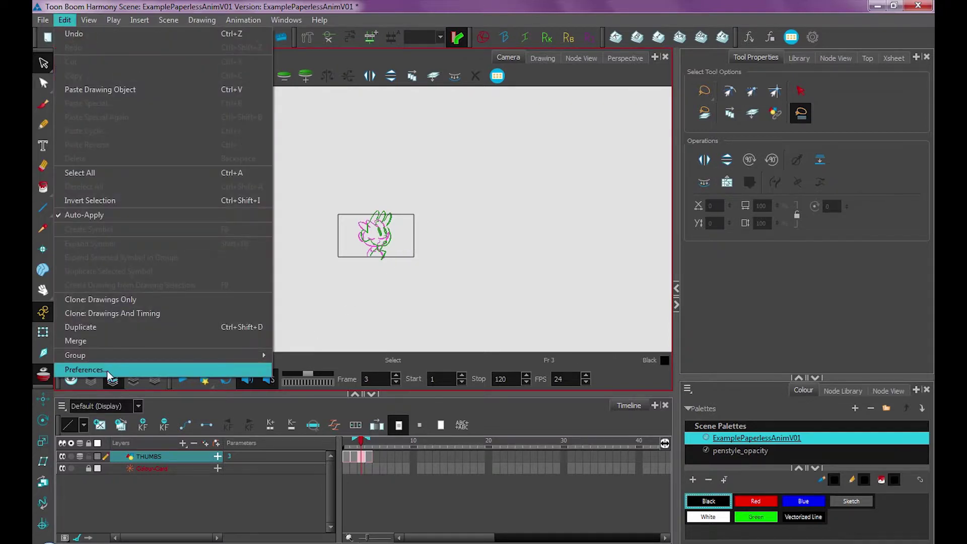
- Try the Normal and Outline Only onion skin render styles, then set it back to Enable Shade
left_click(86, 372)
left_click(427, 77)
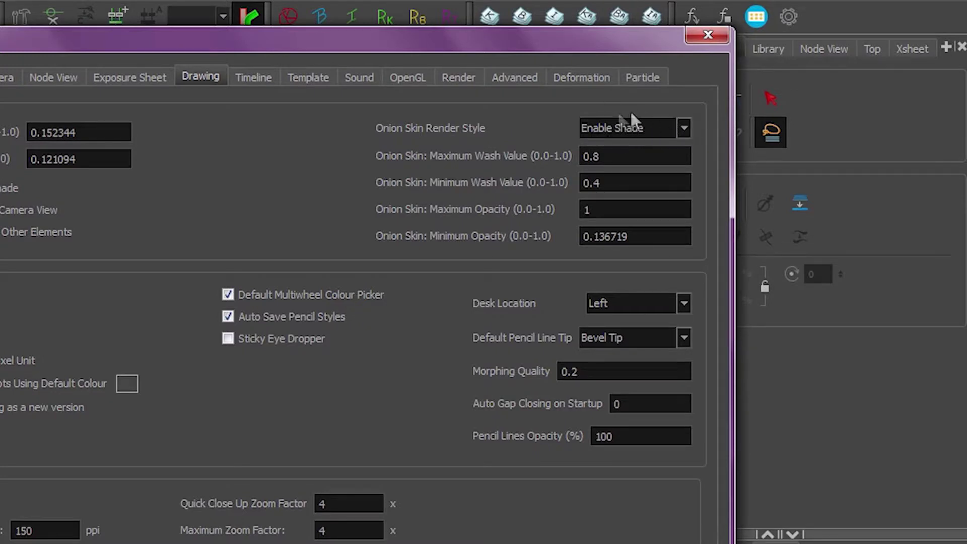
left_click(641, 125)
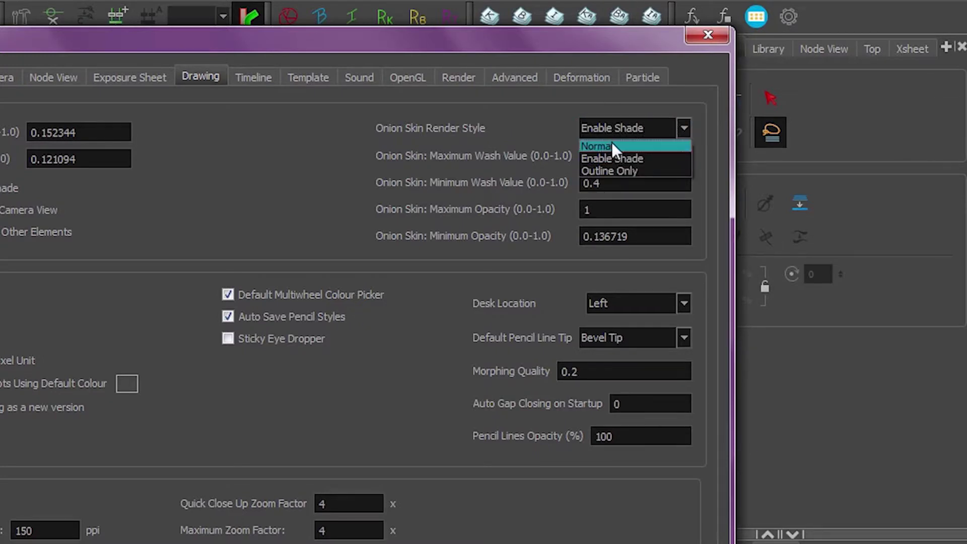
left_click(596, 146)
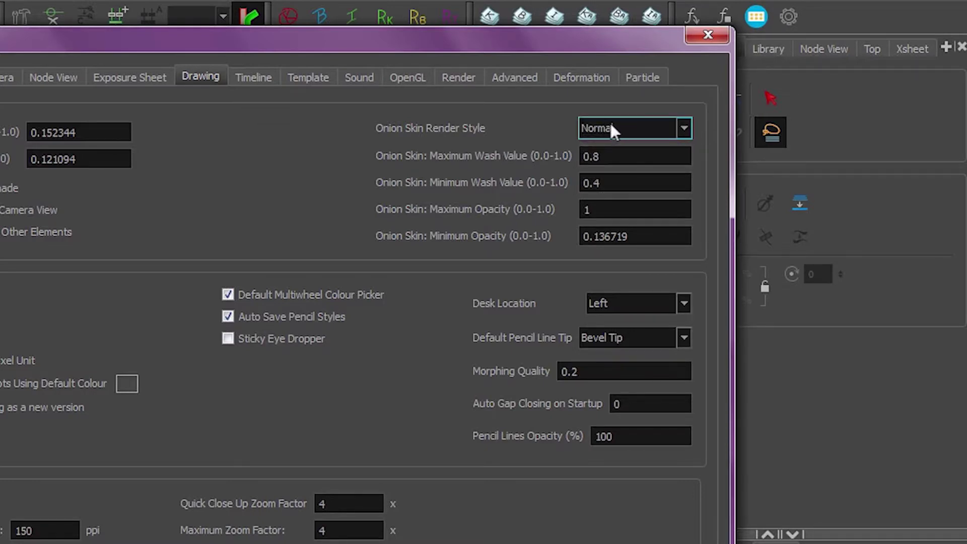
left_click(611, 130)
left_click(616, 168)
left_click(613, 125)
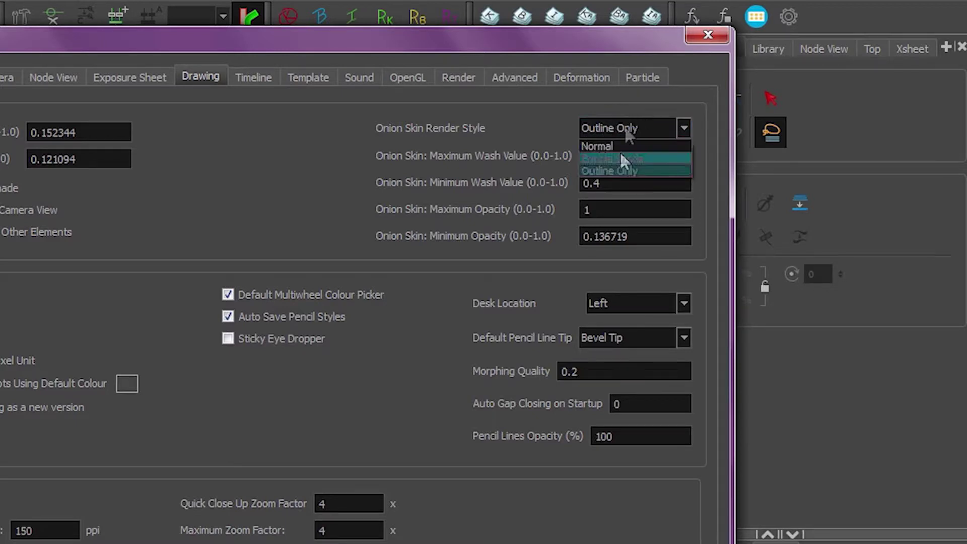
left_click(615, 156)
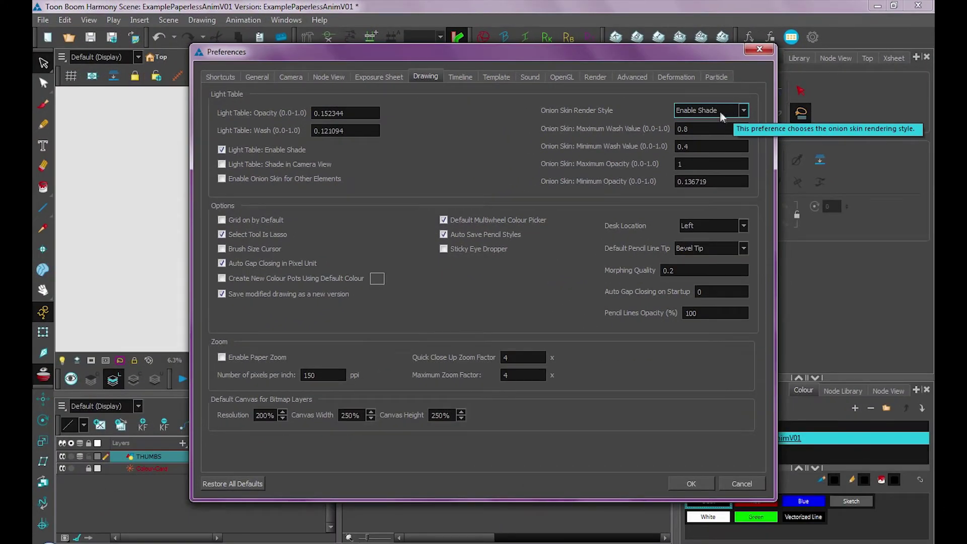
- Review the onion skin colours in the General preferences colour editor, then close it
left_click(261, 77)
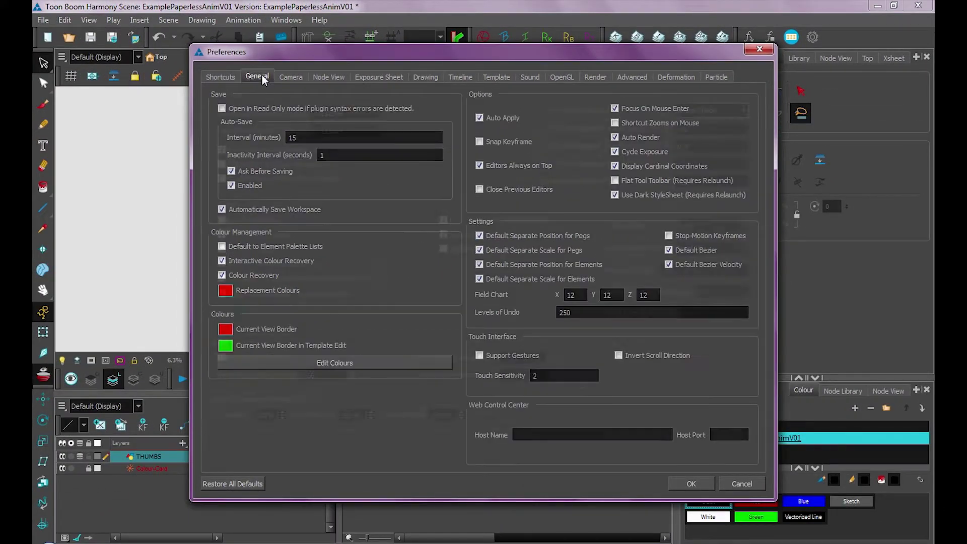
left_click(337, 364)
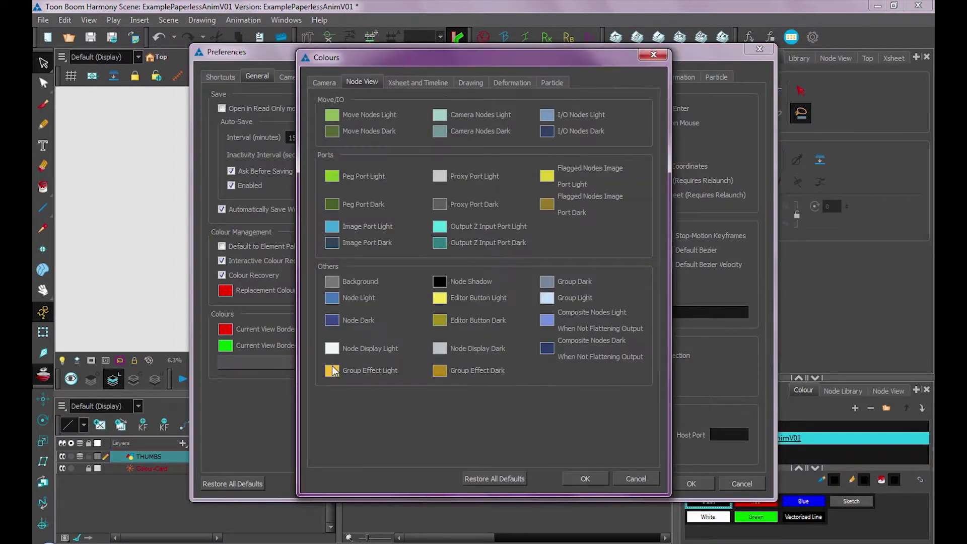
left_click(471, 82)
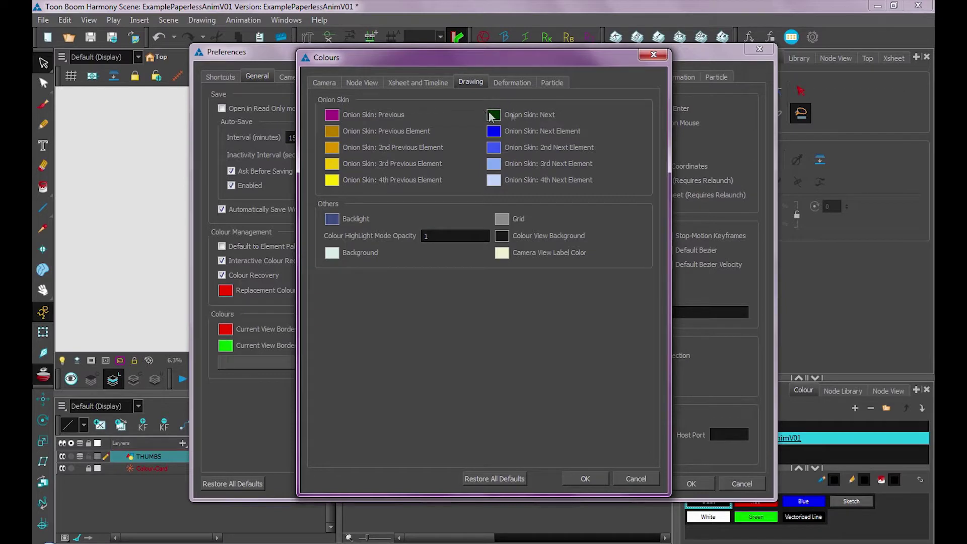
left_click(587, 473)
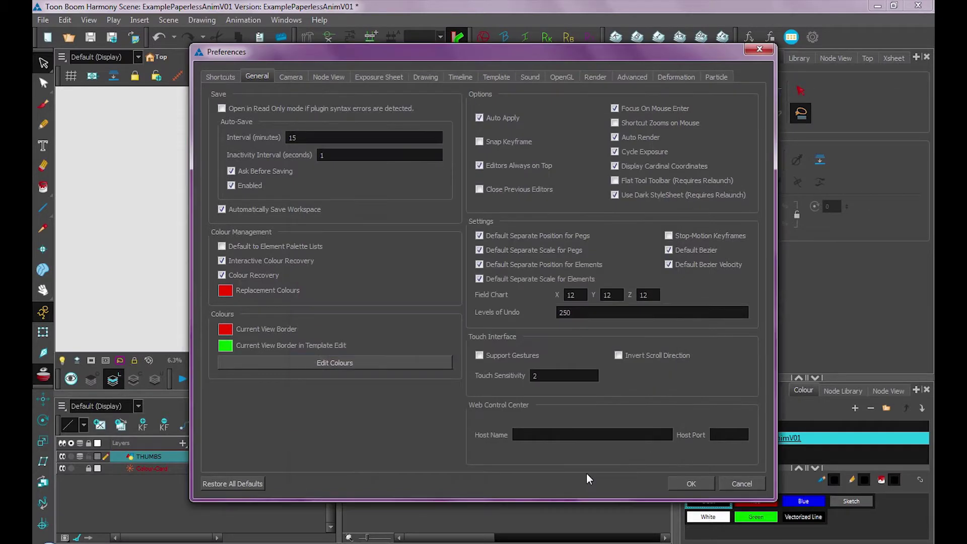
- Apply the preferences, scrub the THUMBS drawings, and play the animation once from frame 1
left_click(690, 484)
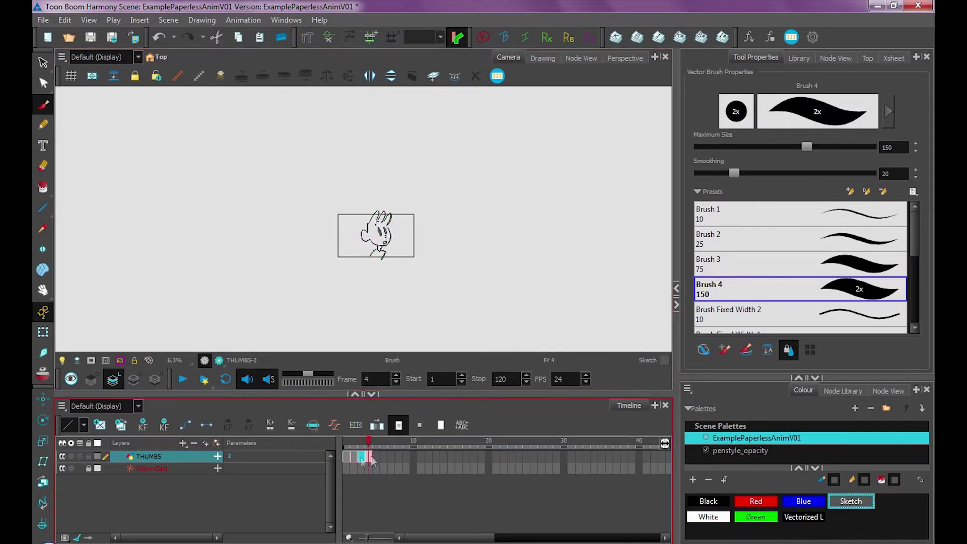
mouse_move(365, 443)
left_mouse_down()
mouse_move(378, 444)
mouse_move(346, 453)
mouse_move(374, 458)
mouse_move(345, 460)
mouse_move(376, 458)
mouse_move(345, 462)
mouse_move(373, 460)
mouse_move(343, 461)
mouse_move(379, 467)
mouse_move(336, 466)
mouse_move(377, 463)
left_mouse_up()
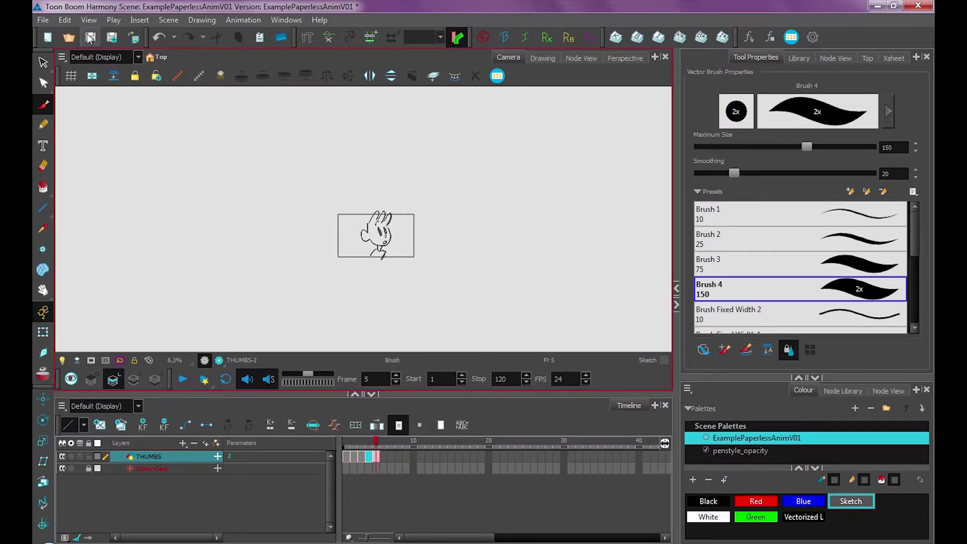
left_click_drag(374, 459, 343, 459)
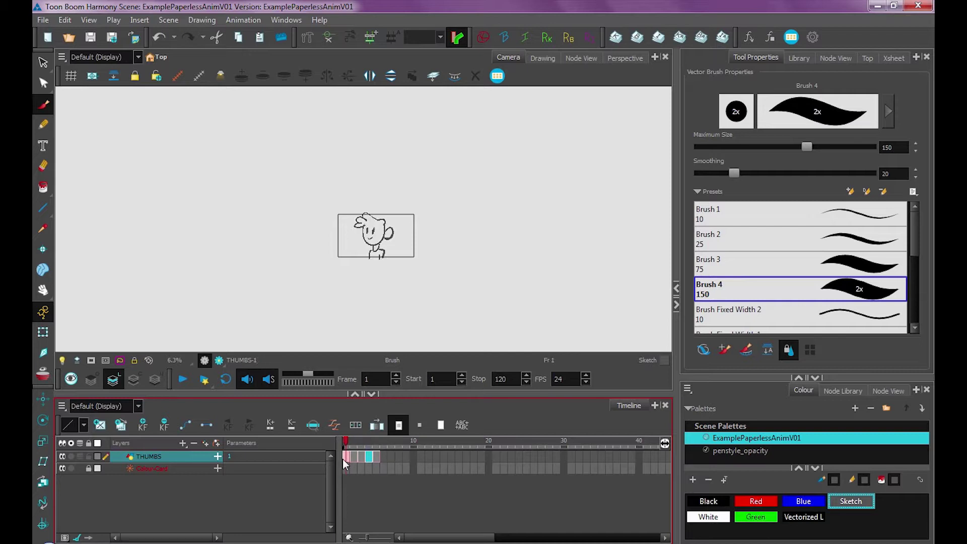
left_click(183, 379)
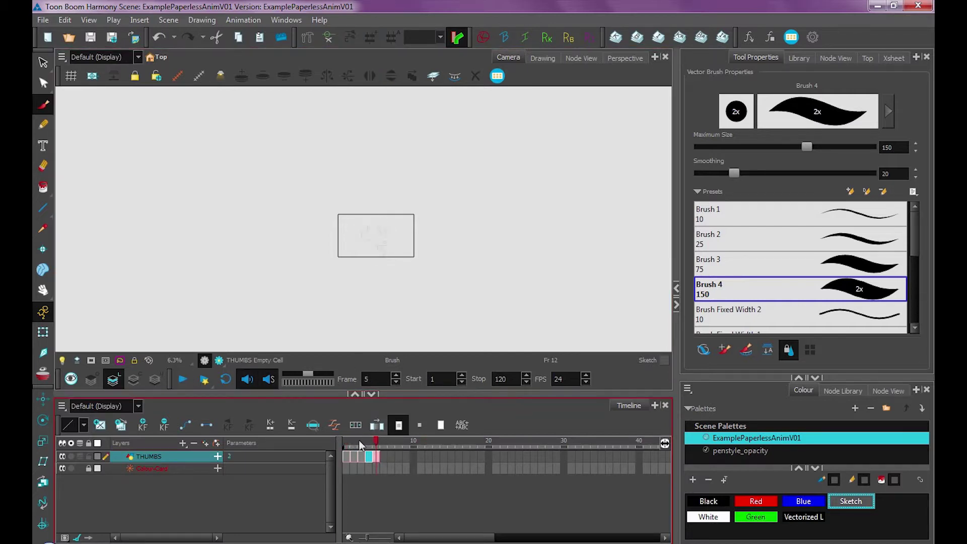
left_click(183, 379)
- Lengthen and shorten the THUMBS drawing exposures with + and -, starting with a three-frame first drawing
left_click_drag(388, 442, 324, 452)
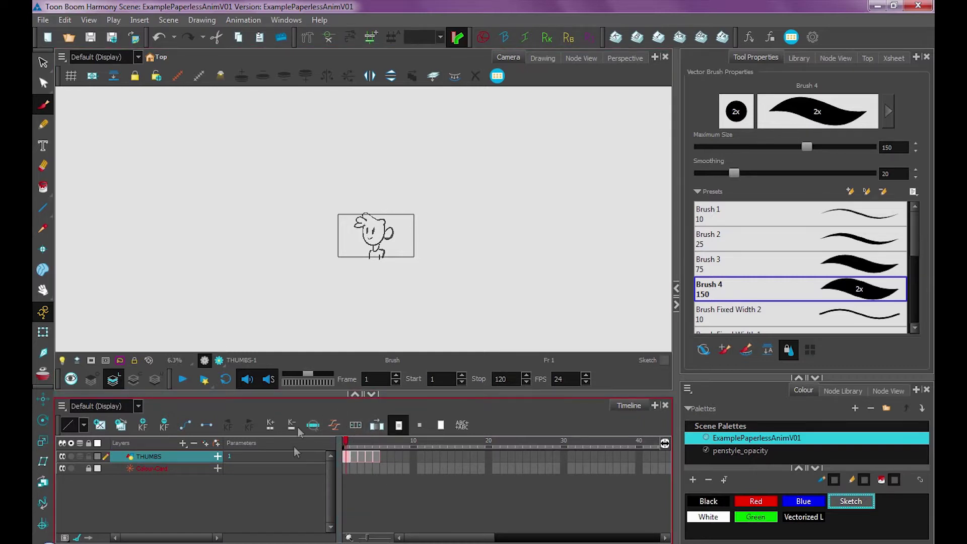
left_click(352, 471)
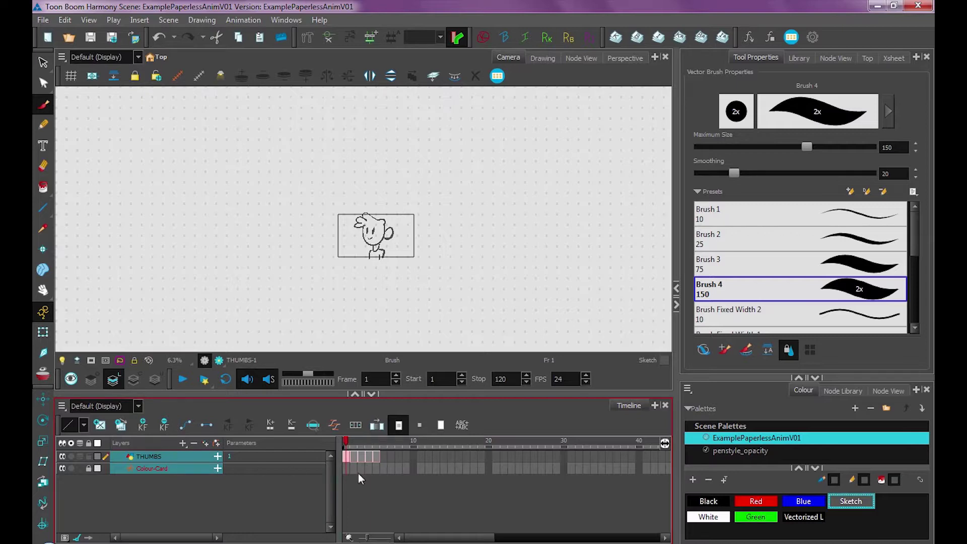
key("plus")
key("plus")
left_click_drag(394, 447, 400, 444)
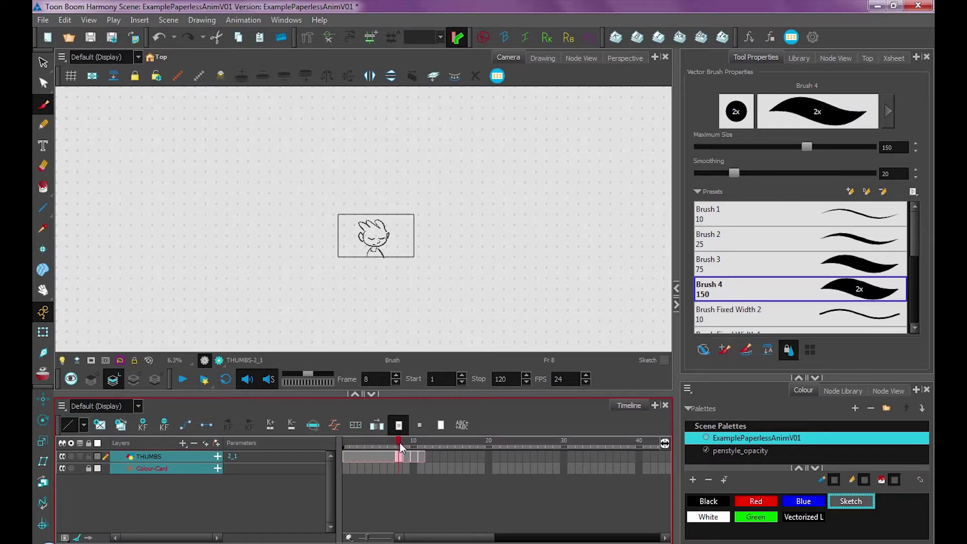
key("plus")
key("plus")
key("plus")
key("plus")
left_click(459, 446)
key("plus")
key("plus")
key("plus")
left_click(497, 445)
key("plus")
key("plus")
key("plus")
left_click(556, 446)
key("plus")
key("plus")
key("plus")
key("plus")
key("plus")
left_click(391, 446)
key("minus")
key("minus")
key("minus")
key("minus")
key("minus")
key("minus")
key("minus")
key("minus")
key("minus")
key("minus")
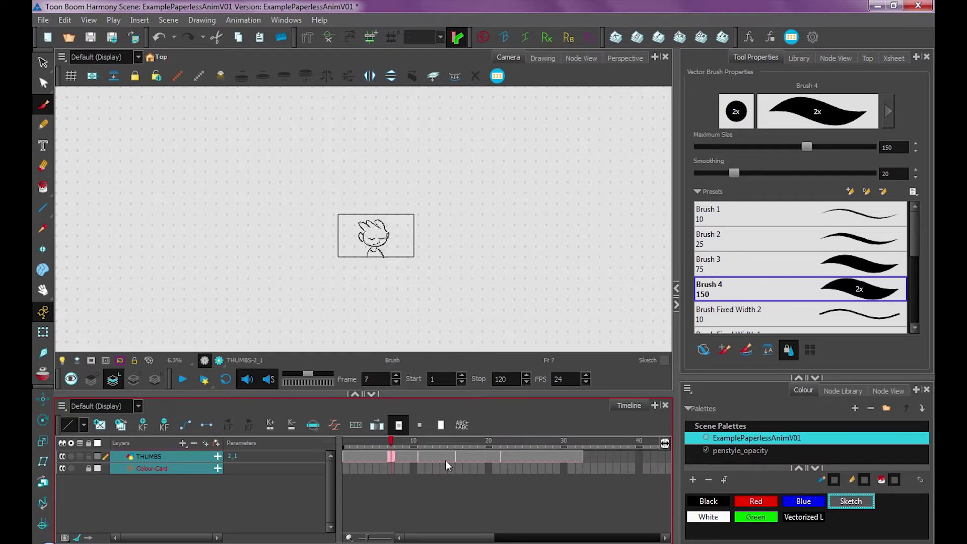
left_click(438, 457)
key("minus")
key("minus")
key("minus")
key("minus")
key("minus")
- Play back the retimed animation from the start through frame 26, then deselect the layers
left_click(346, 446)
key("shift+Return")
key("shift+Return")
key("Return")
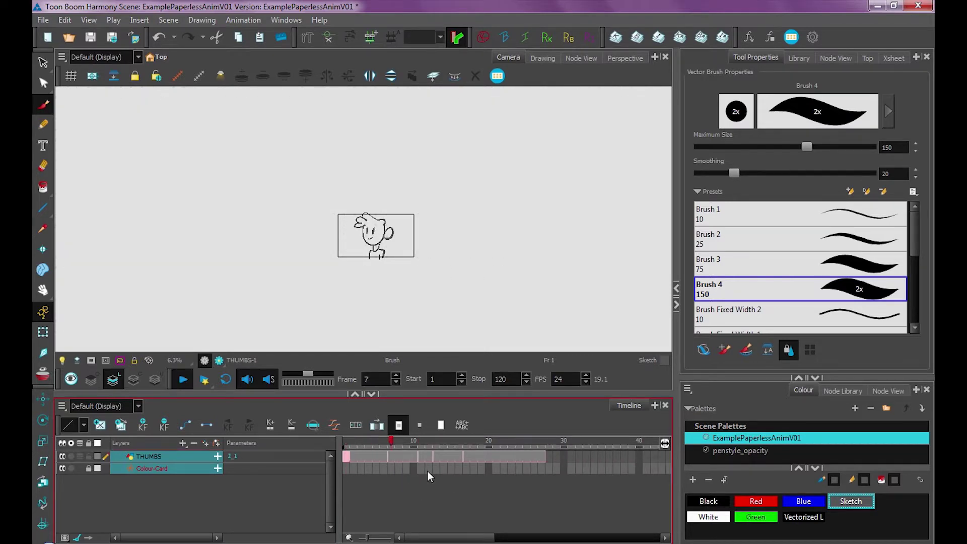
left_click(353, 440)
key("Return")
key("Return")
left_click(198, 480)
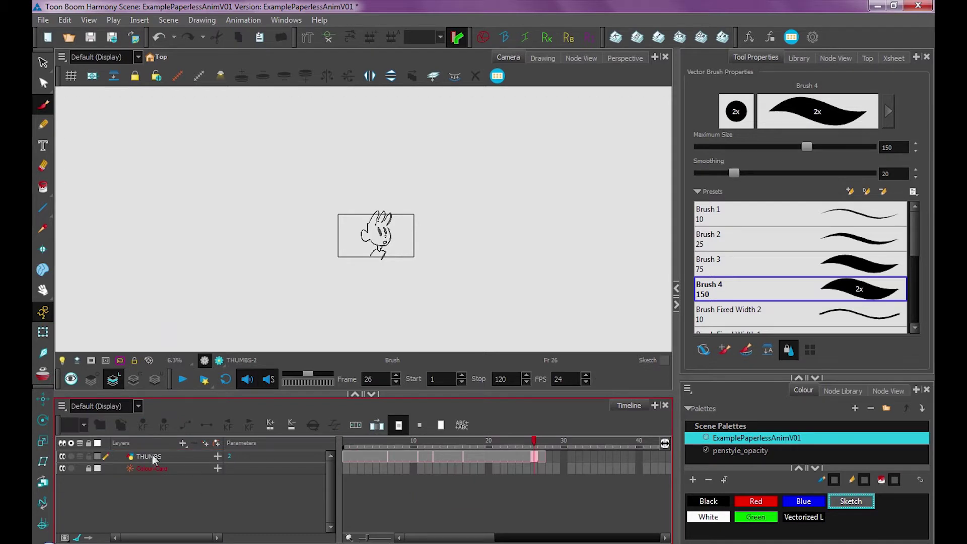
- Duplicate the THUMBS layer and place the copy above THUMBS
left_click(149, 455)
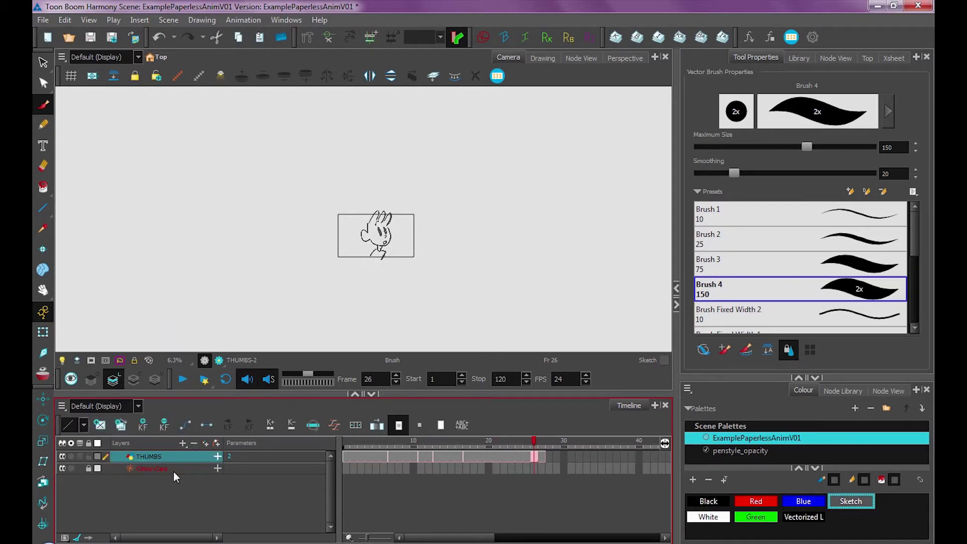
right_click(155, 455)
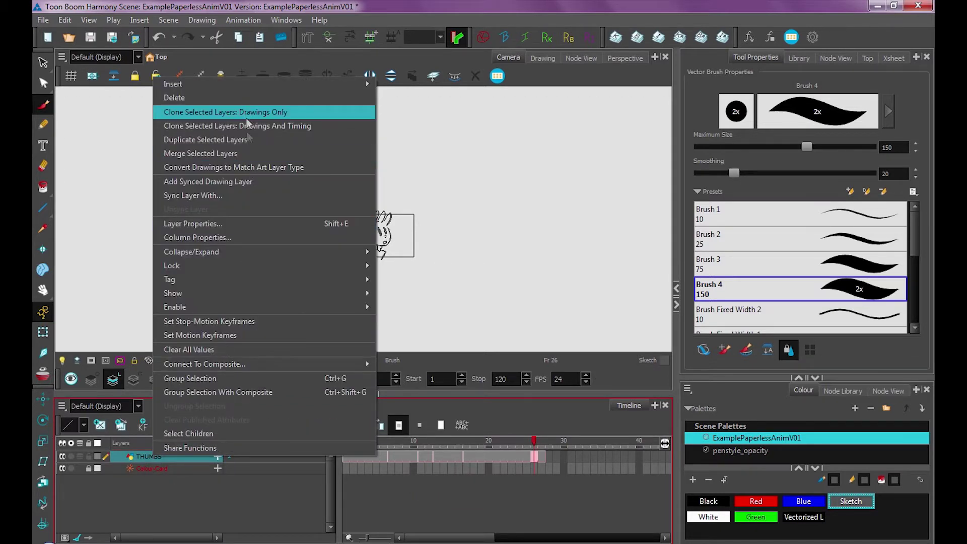
left_click(178, 140)
left_click_drag(158, 448, 159, 469)
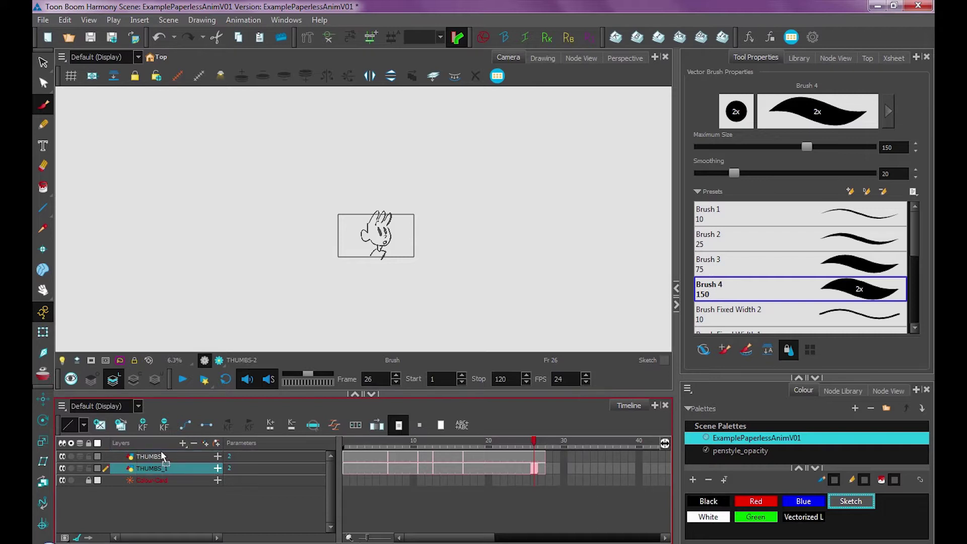
left_click_drag(162, 452, 162, 450)
- Name the duplicate RUFF_ANIMATION and scrub through its copied drawings
double_click(148, 456)
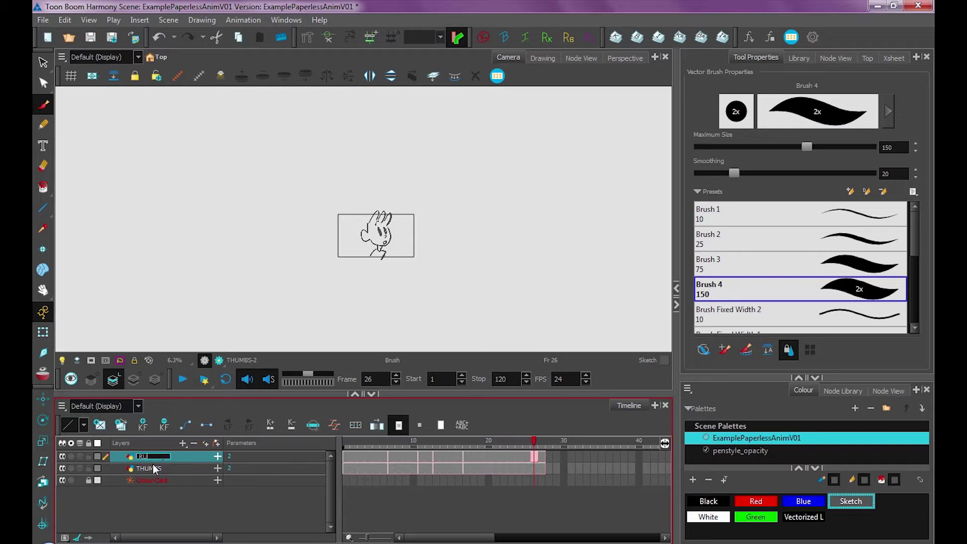
type("RUFF_ANIMATION")
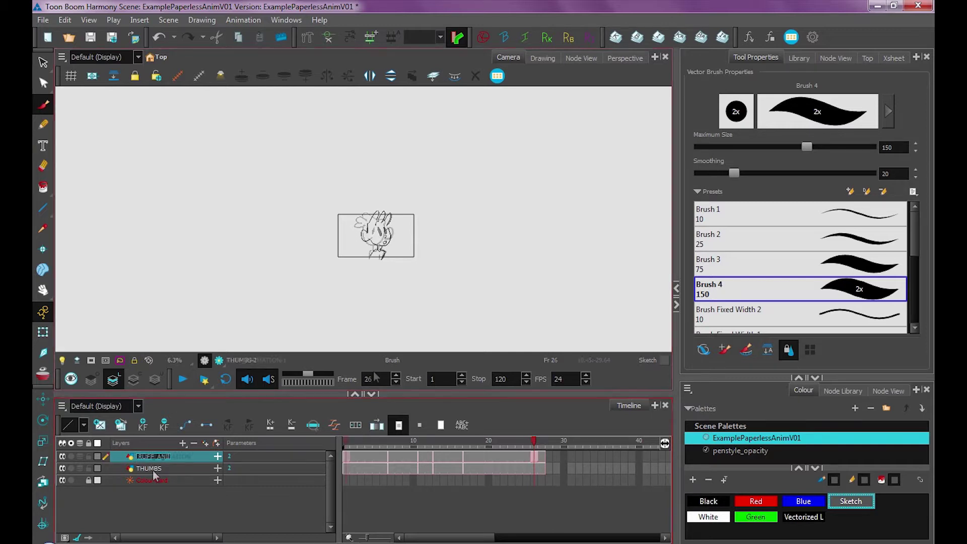
key("Return")
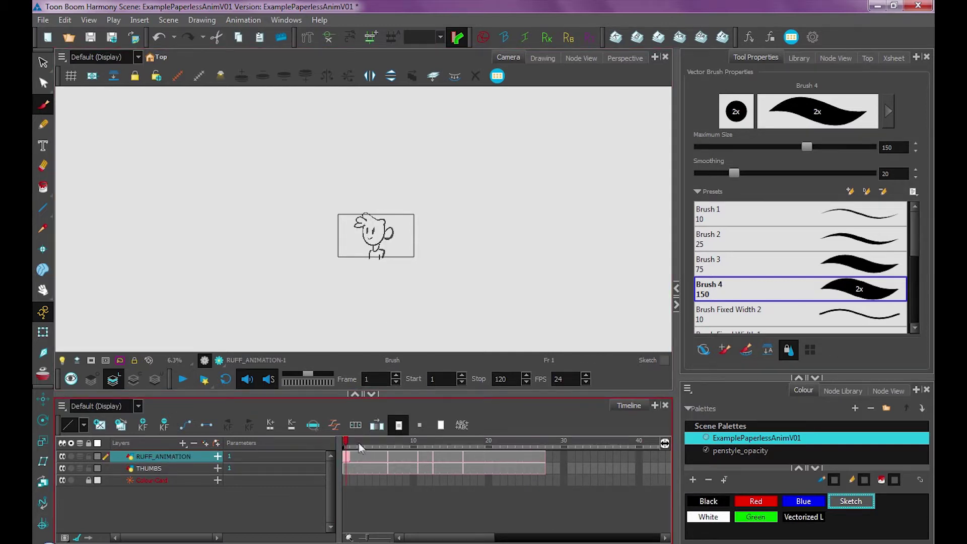
mouse_move(358, 442)
left_mouse_down()
mouse_move(528, 450)
mouse_move(165, 457)
left_mouse_up()
- Hide THUMBS, try deleting lassoed strokes on frames 1 and 7, then undo both deletions
left_click(62, 469)
mouse_move(355, 443)
left_mouse_down()
mouse_move(513, 449)
mouse_move(363, 460)
mouse_move(344, 448)
left_mouse_up()
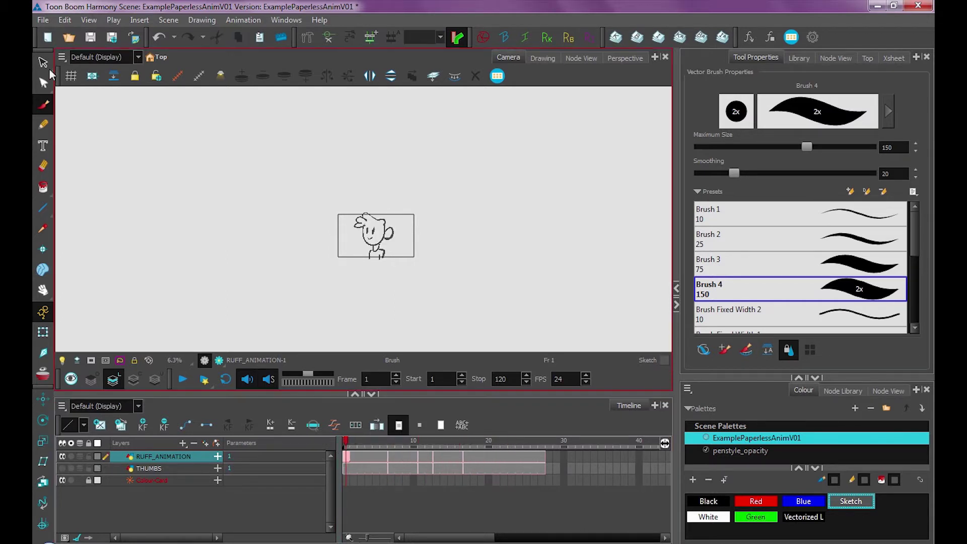
left_click(43, 62)
mouse_move(416, 170)
left_mouse_down()
mouse_move(480, 277)
mouse_move(415, 185)
mouse_move(409, 214)
left_mouse_up()
key("Delete")
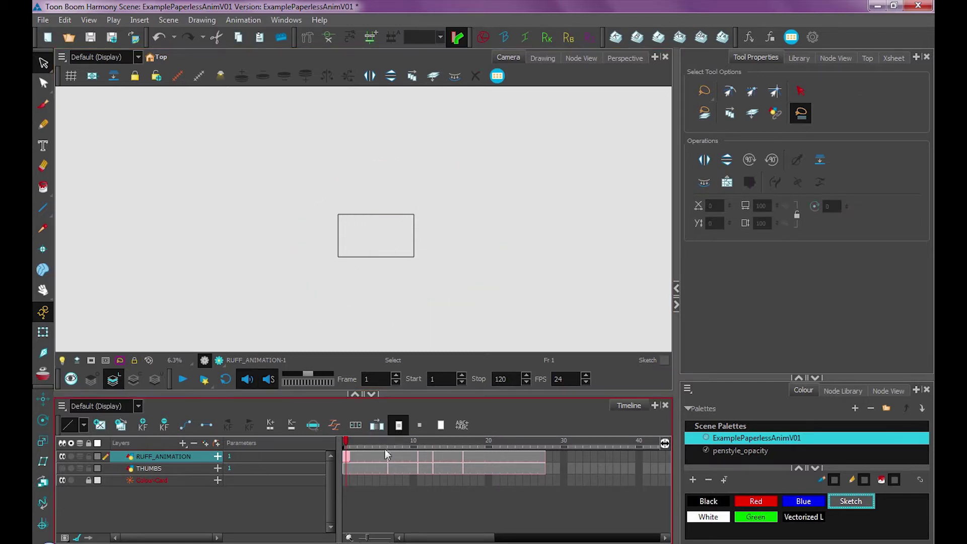
left_click(391, 443)
mouse_move(353, 163)
left_mouse_down()
mouse_move(295, 275)
mouse_move(348, 165)
left_mouse_up()
key("Delete")
key("ctrl+z")
left_click_drag(391, 443, 346, 444)
key("ctrl+z")
left_click(444, 250)
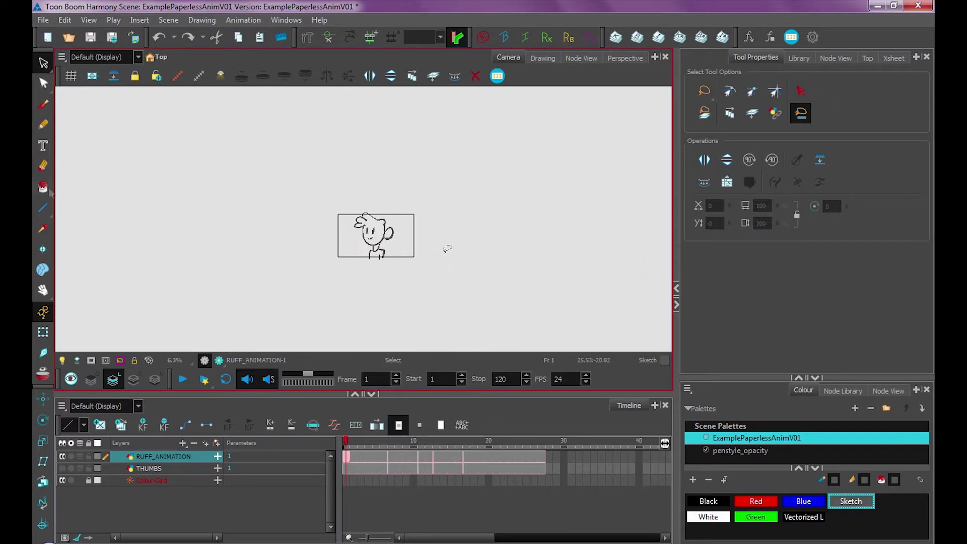
- Unpaint the character from every RUFF_ANIMATION drawing with Apply to Multiple Drawings enabled
left_click(43, 189)
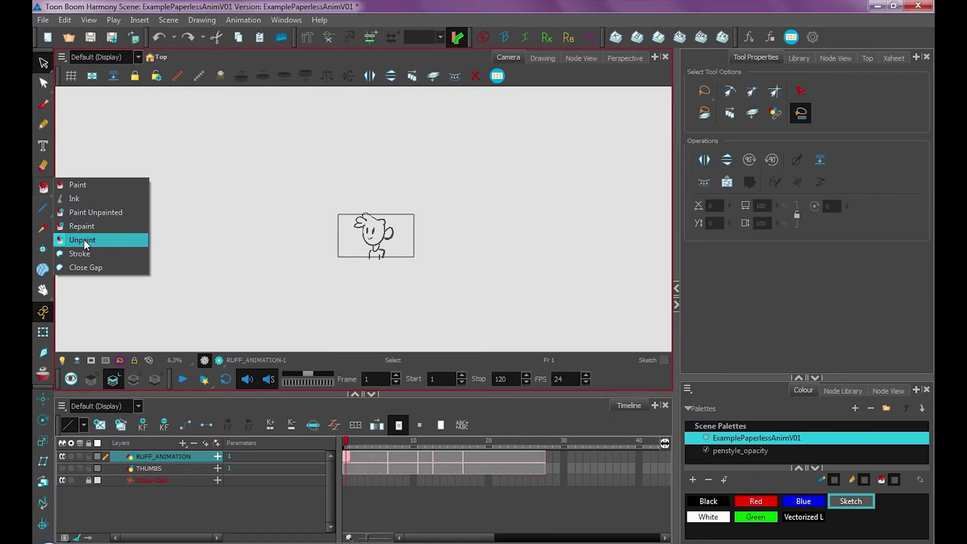
left_click(84, 240)
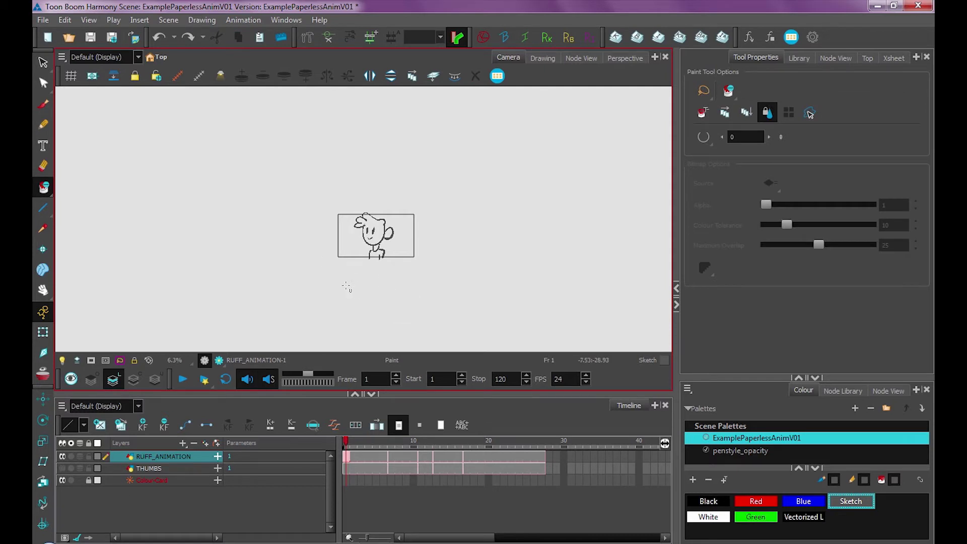
mouse_move(335, 301)
left_mouse_down()
mouse_move(501, 216)
mouse_move(264, 268)
mouse_move(494, 275)
mouse_move(423, 252)
left_mouse_up()
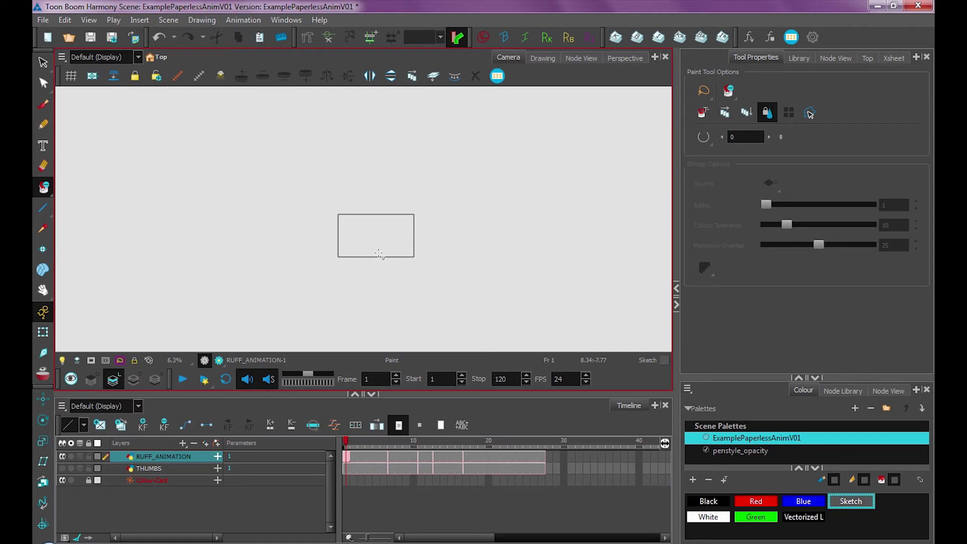
mouse_move(397, 437)
left_mouse_down()
mouse_move(506, 437)
mouse_move(398, 456)
mouse_move(466, 455)
mouse_move(347, 456)
left_mouse_up()
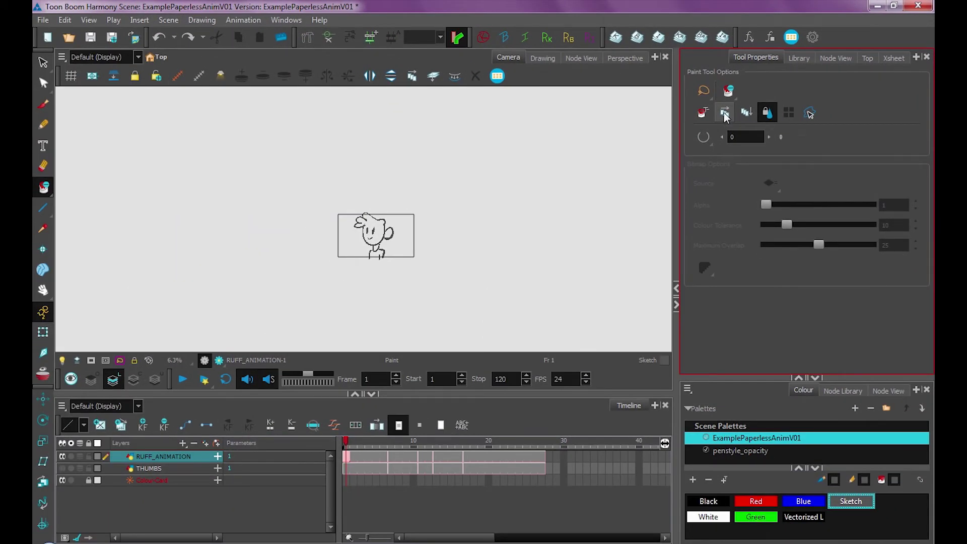
left_click(726, 114)
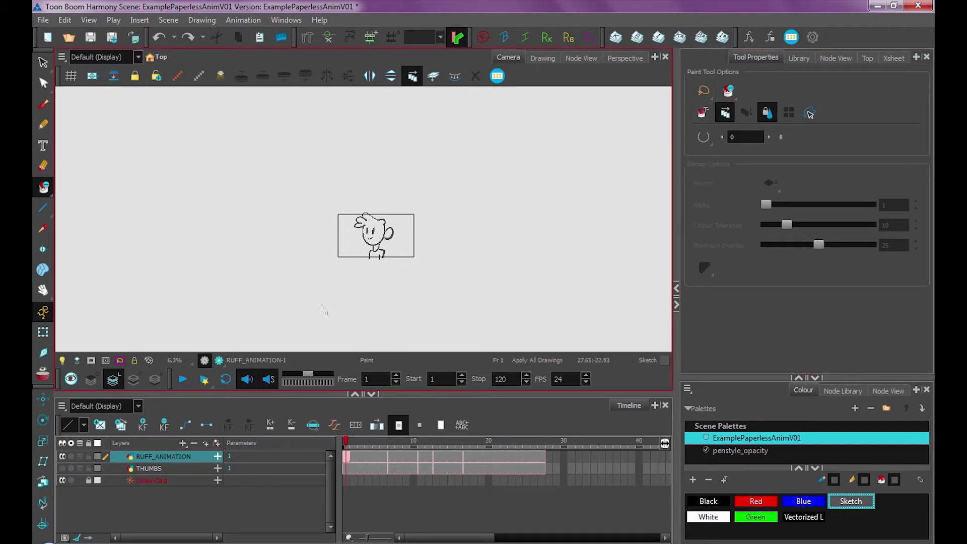
mouse_move(324, 310)
left_mouse_down()
mouse_move(406, 320)
mouse_move(529, 240)
mouse_move(275, 152)
mouse_move(219, 261)
mouse_move(351, 308)
mouse_move(511, 283)
left_mouse_up()
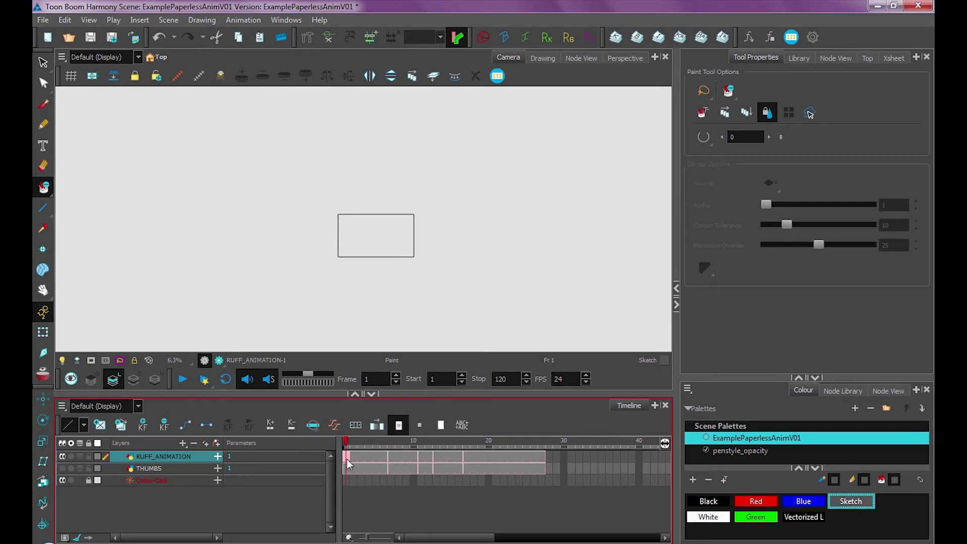
- Show THUMBS again, choose the brush with red, and try then undo a test scribble
key("alt+b")
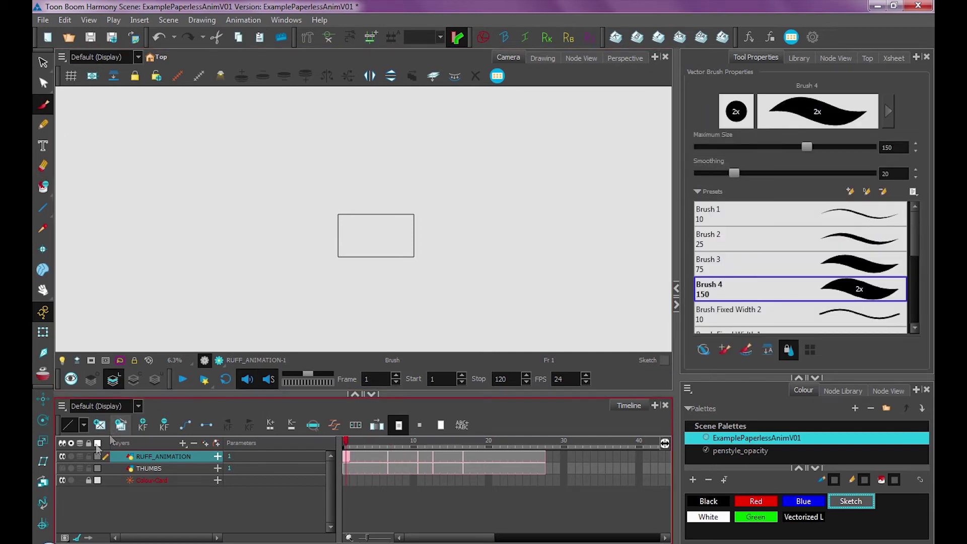
left_click(62, 468)
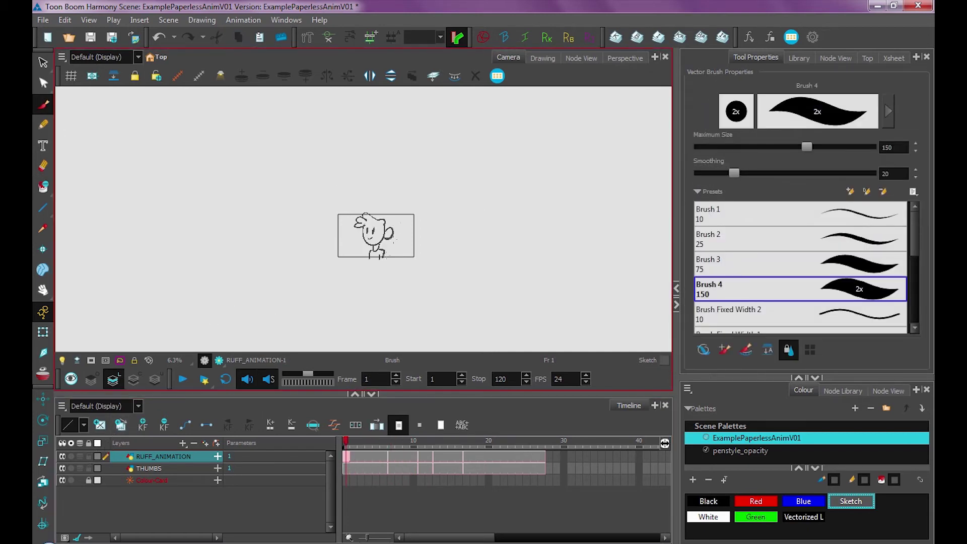
scroll(407, 279, "up", 4)
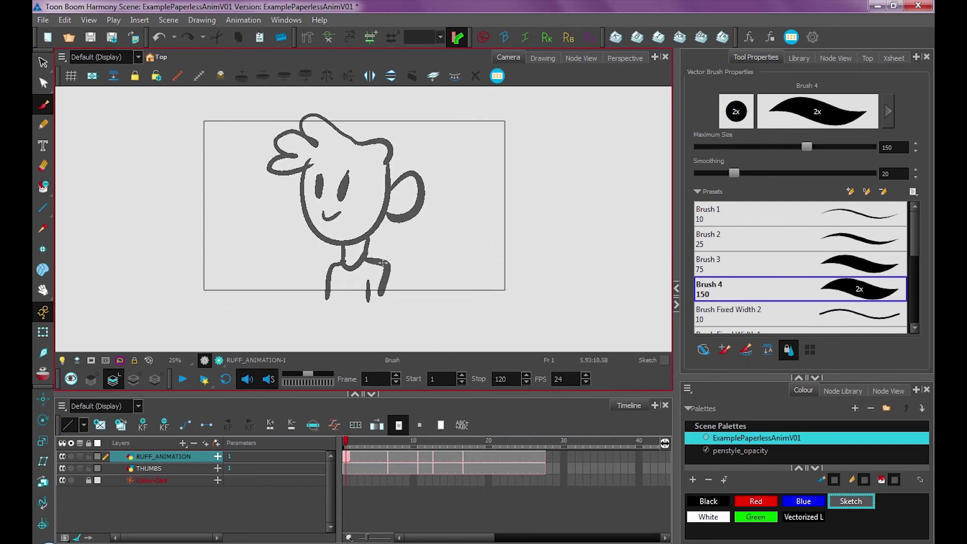
left_click(758, 503)
mouse_move(379, 161)
left_mouse_down()
mouse_move(377, 196)
mouse_move(396, 212)
left_mouse_up()
key("ctrl+z")
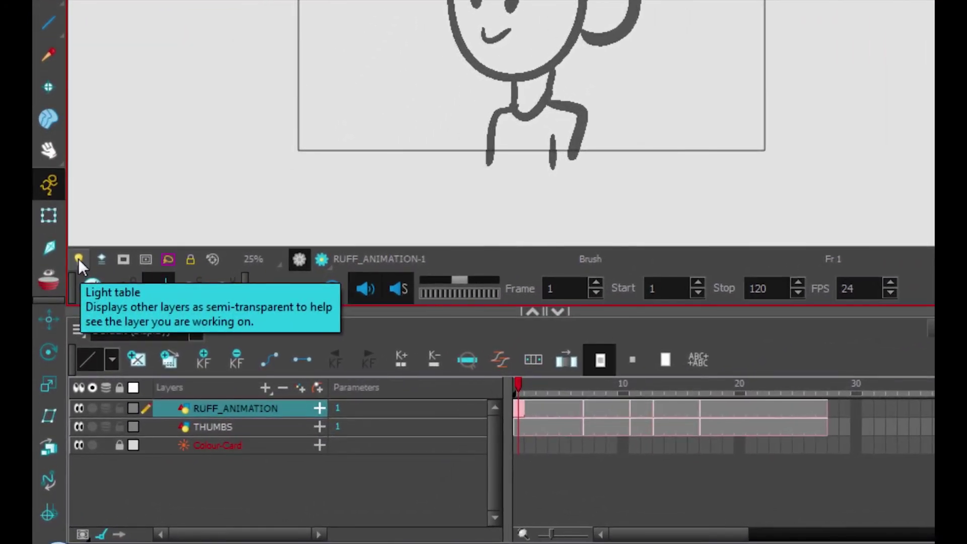
- Turn on the light table and draw a long red zigzag across the face on RUFF_ANIMATION frame 1
left_click(75, 279)
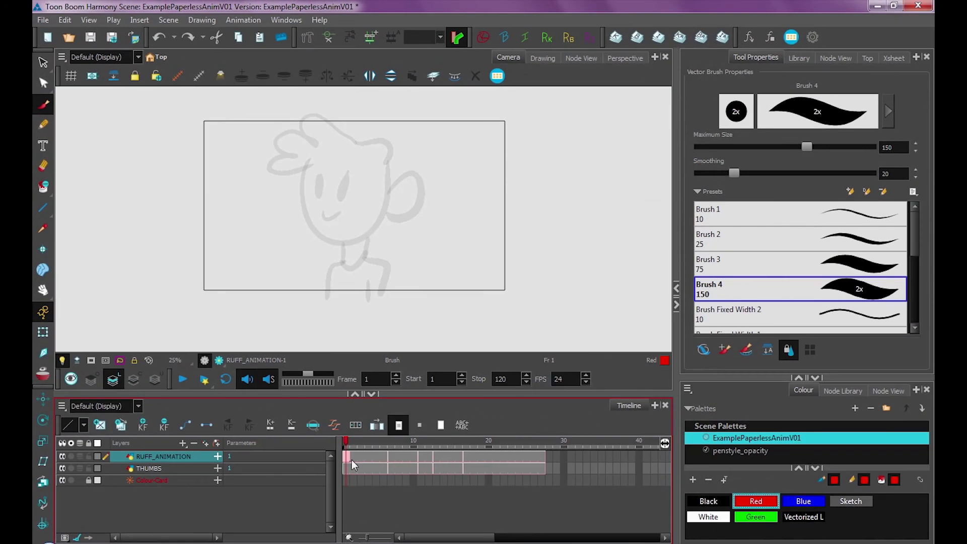
left_click_drag(443, 168, 488, 219)
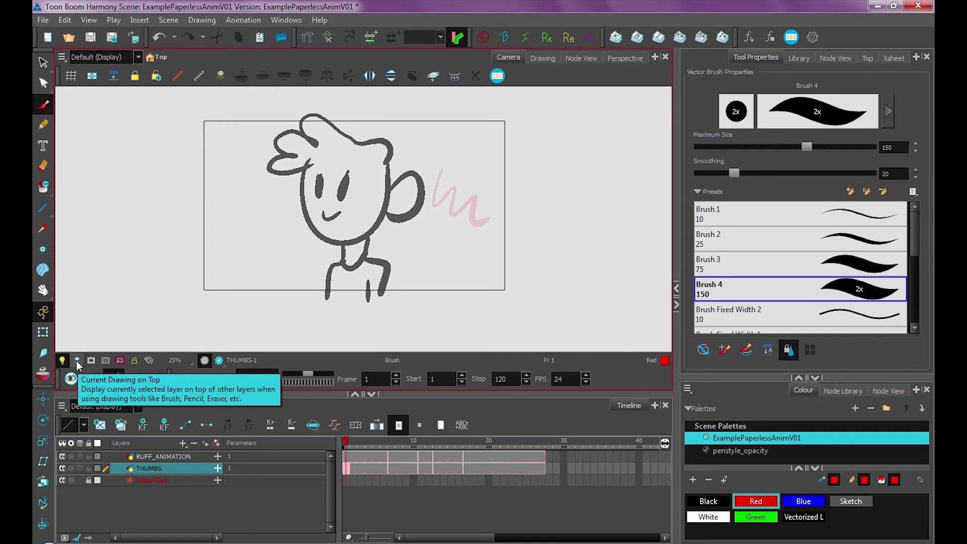
left_click(346, 457)
key("ctrl+z")
mouse_move(479, 187)
left_mouse_down()
mouse_move(381, 195)
mouse_move(216, 230)
left_mouse_up()
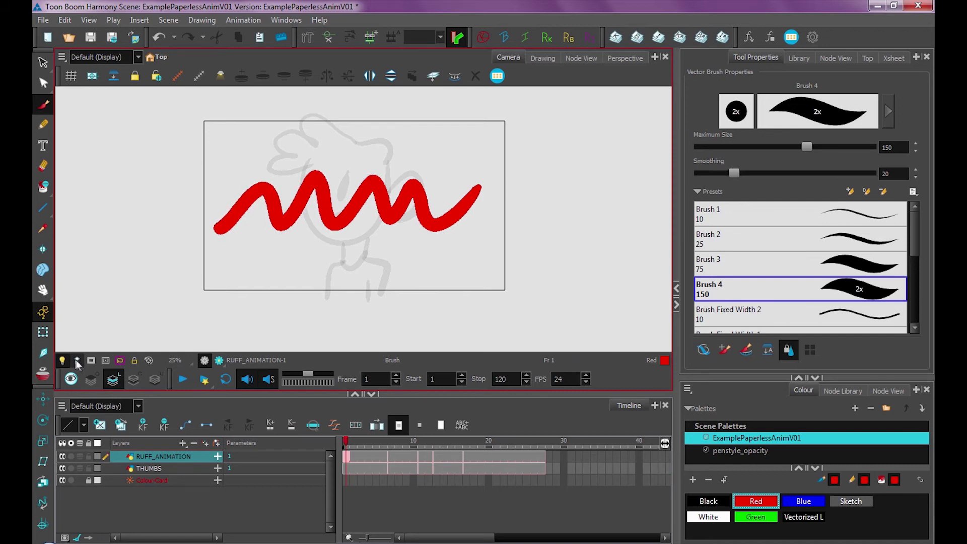
left_click(346, 466)
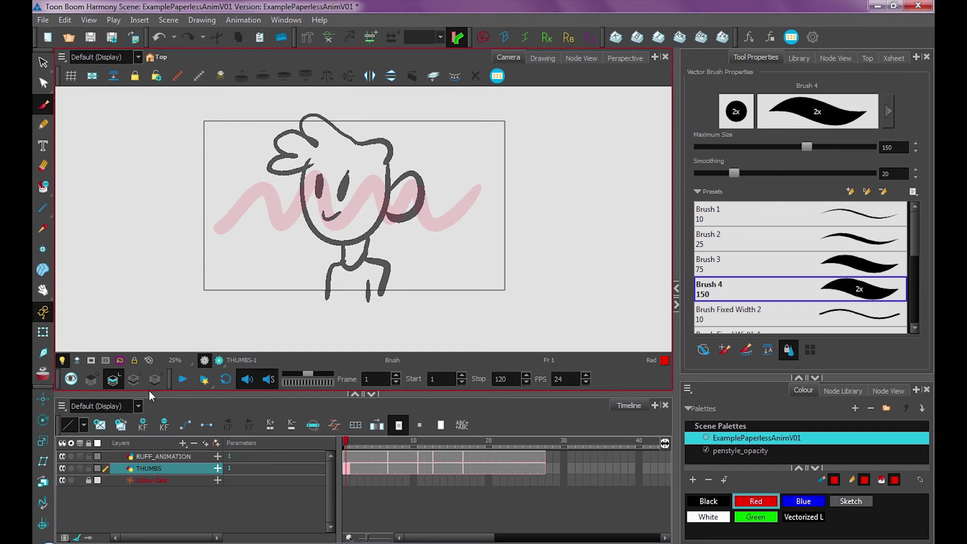
left_click(348, 455)
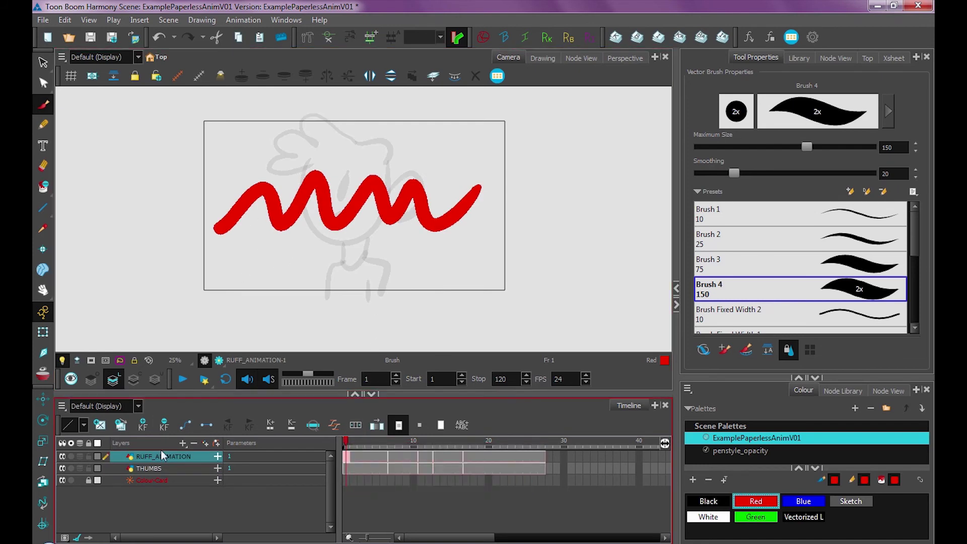
- Delete the red zigzag stroke and go back to the brush
key("s")
left_click(456, 212)
key("Delete")
key("alt+b")
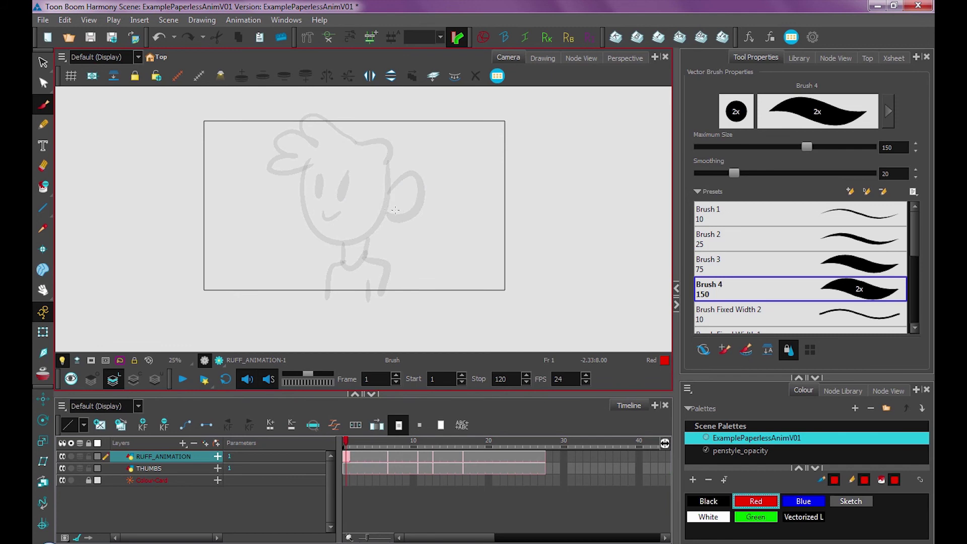
- Set the Red swatch's alpha to 158, then test and undo a translucent stroke
double_click(775, 506)
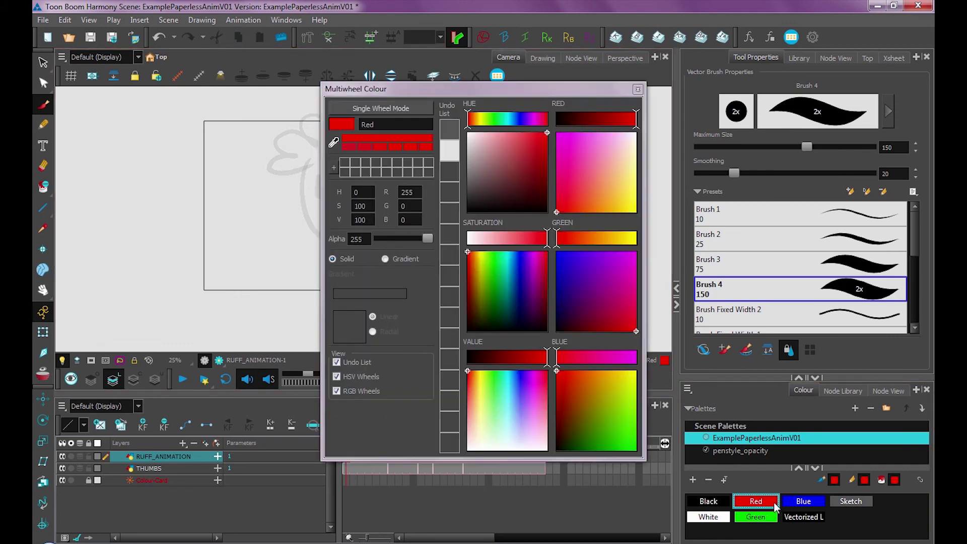
left_click_drag(461, 92, 545, 110)
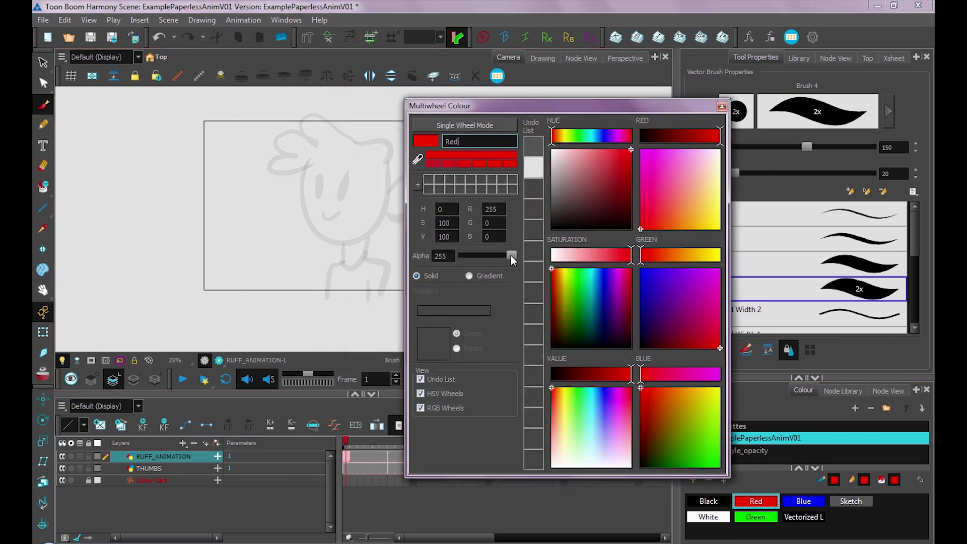
left_click_drag(510, 255, 493, 256)
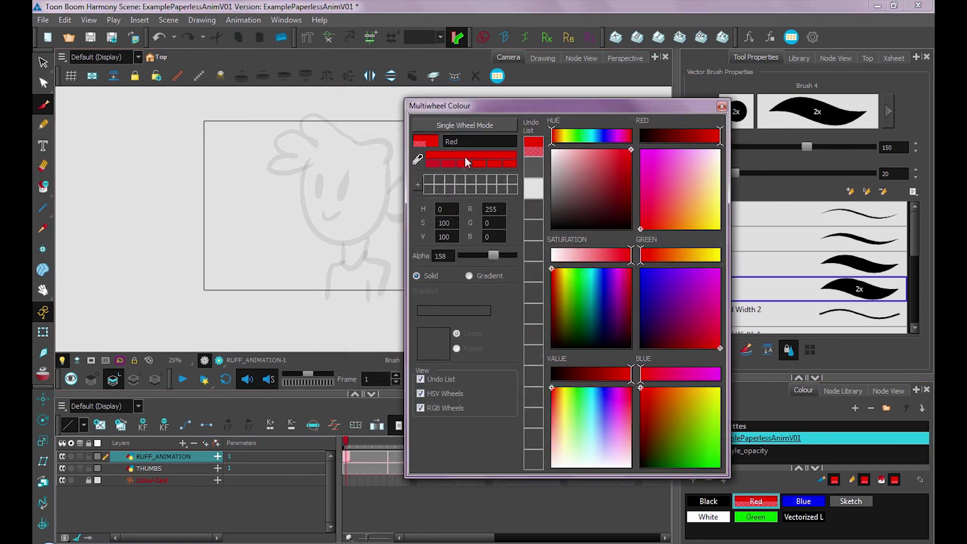
left_click(722, 106)
mouse_move(304, 175)
left_mouse_down()
mouse_move(309, 205)
mouse_move(334, 180)
mouse_move(378, 165)
left_mouse_up()
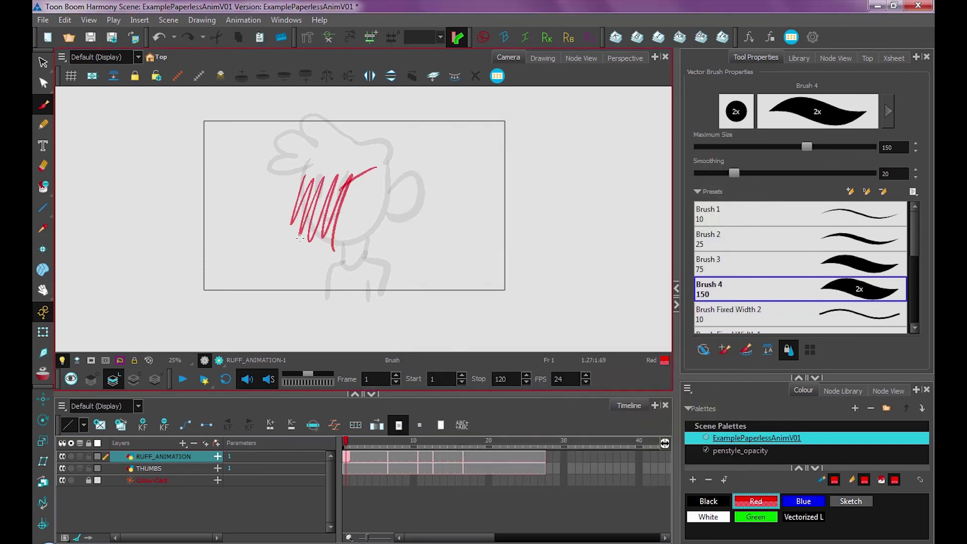
key("ctrl+z")
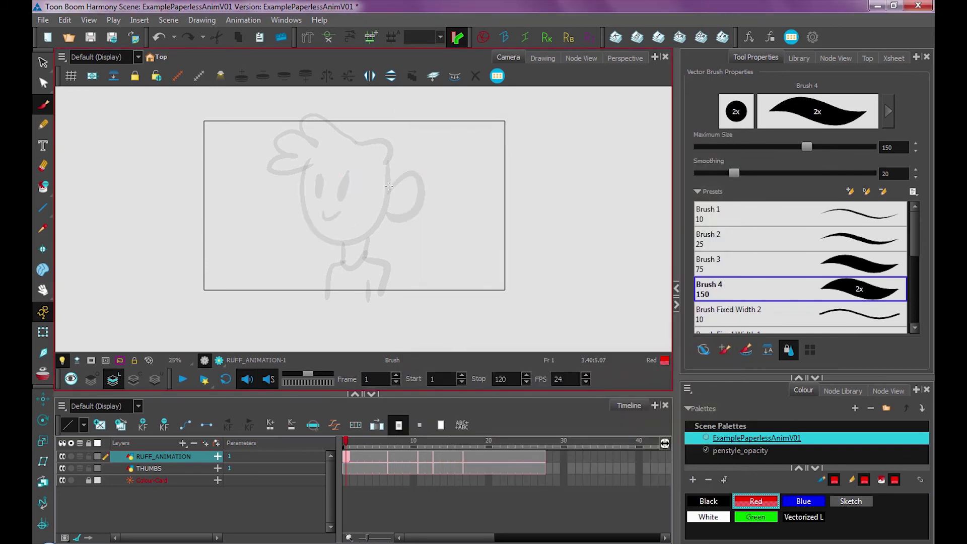